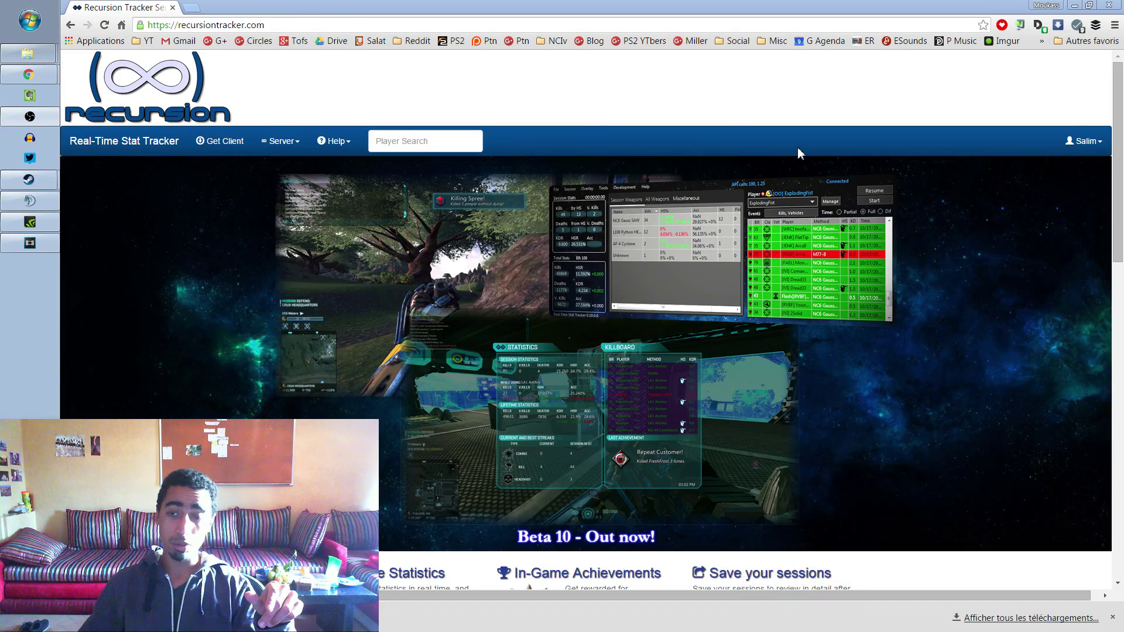
Log out of the Recursion Tracker website and sign back in with the saved credentials
left_click(1086, 140)
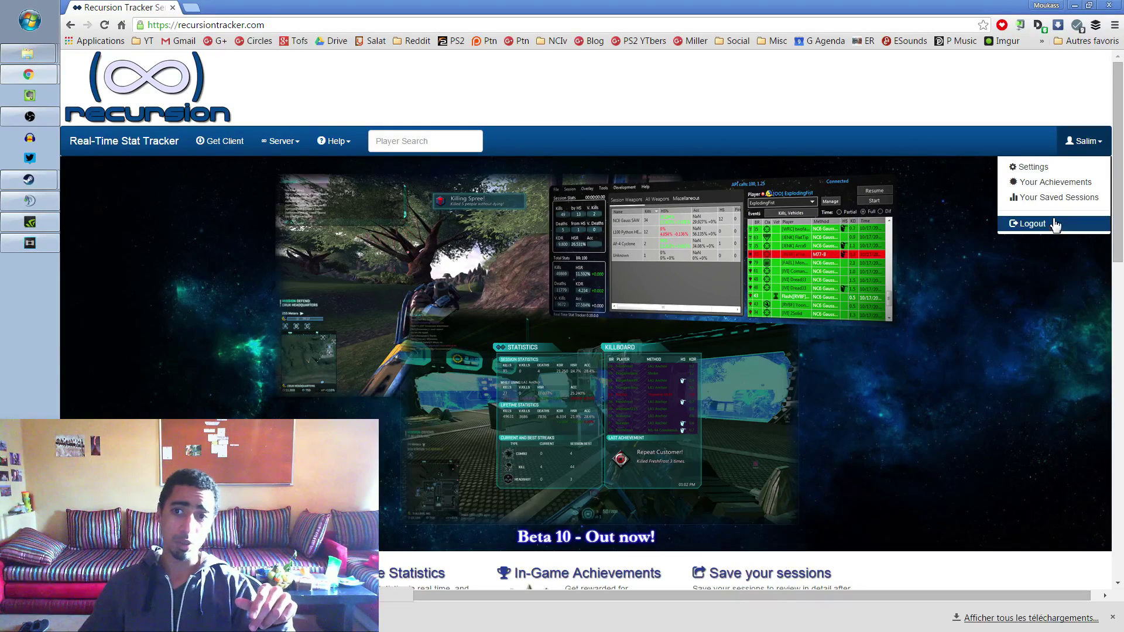
left_click(1054, 224)
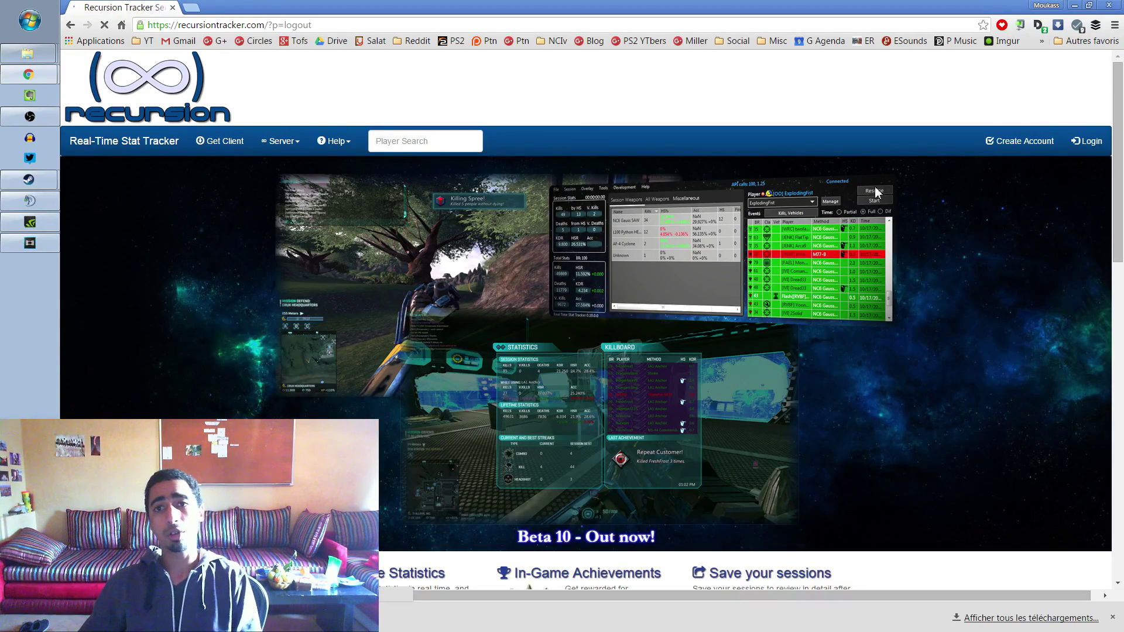
left_click(1012, 147)
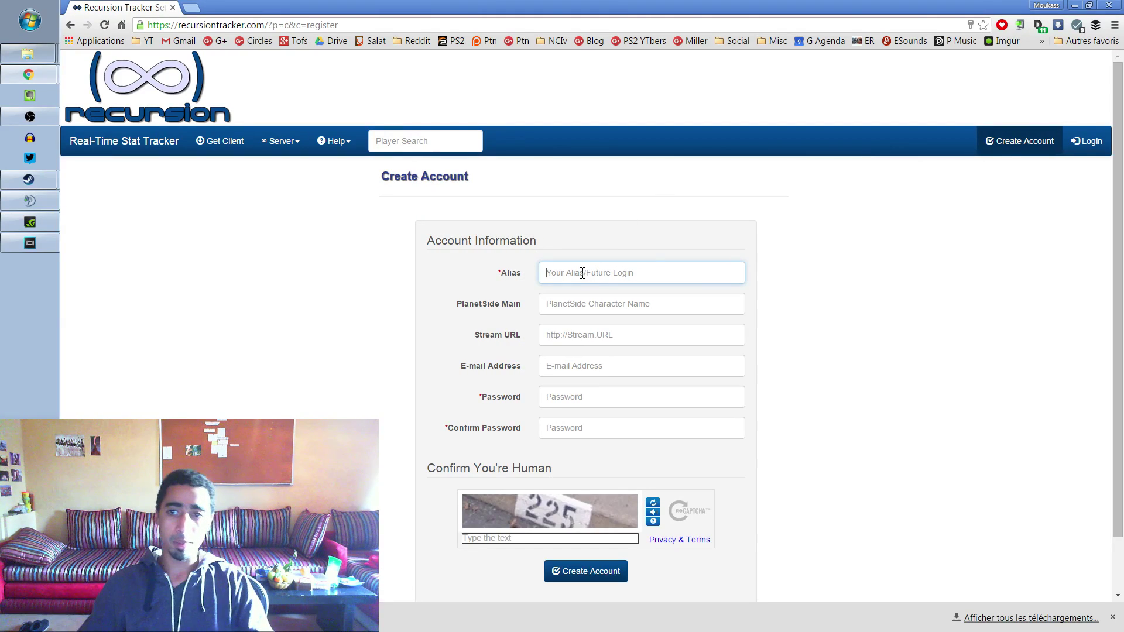
left_click(1086, 143)
left_click(554, 253)
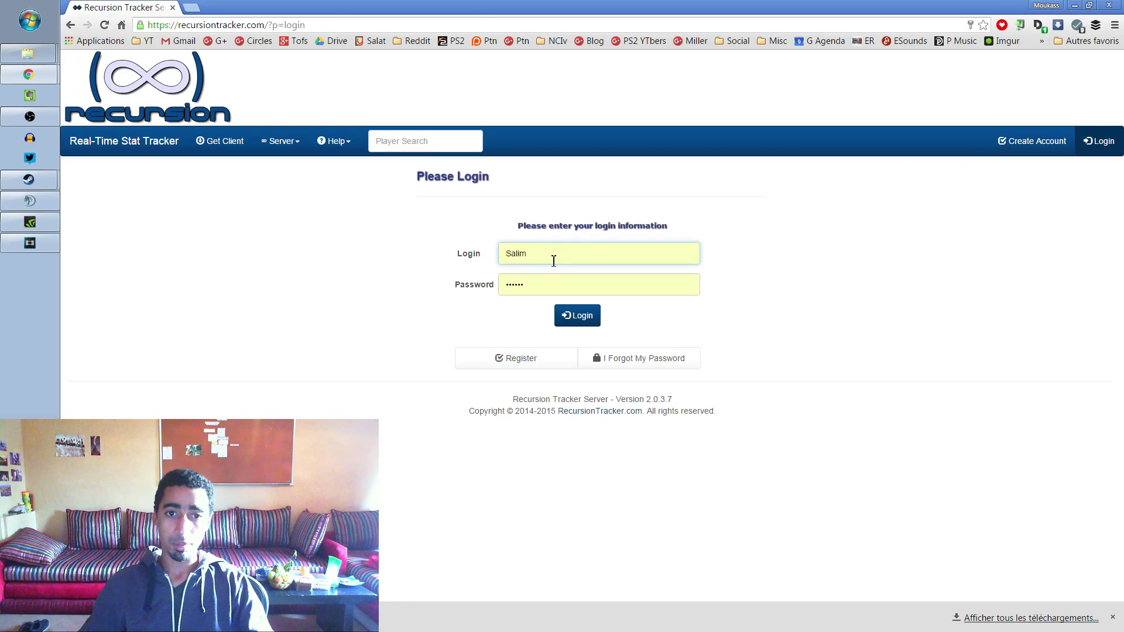
left_click(582, 318)
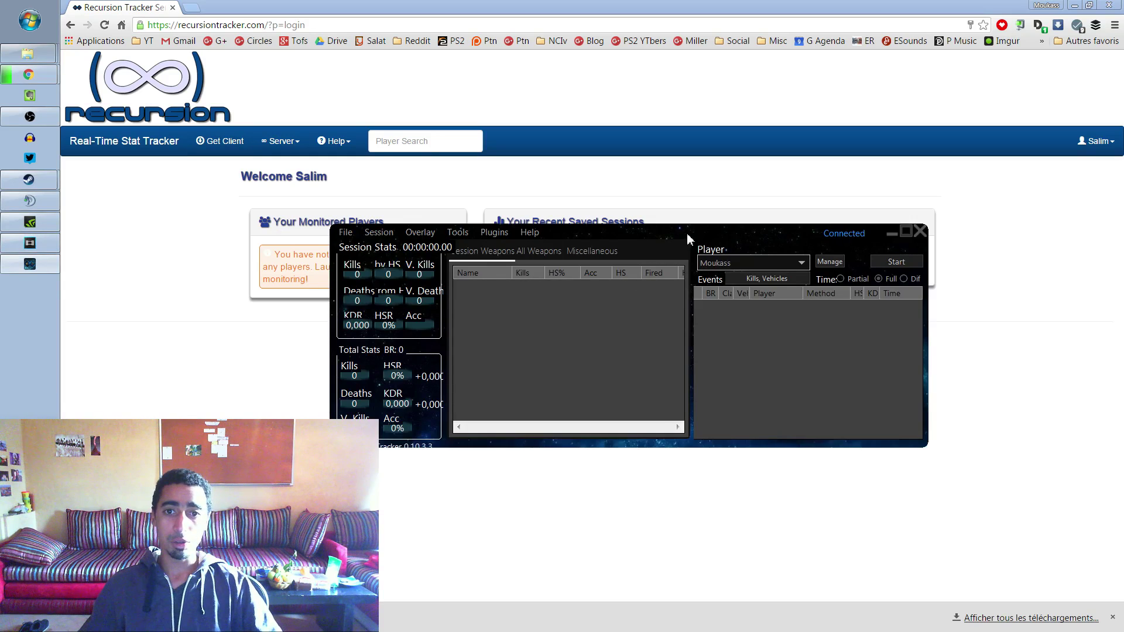
Reposition the tracker window and check the Player dropdown, keeping the current player
mouse_move(686, 233)
left_mouse_down()
mouse_move(705, 233)
mouse_move(661, 215)
mouse_move(669, 233)
left_mouse_up()
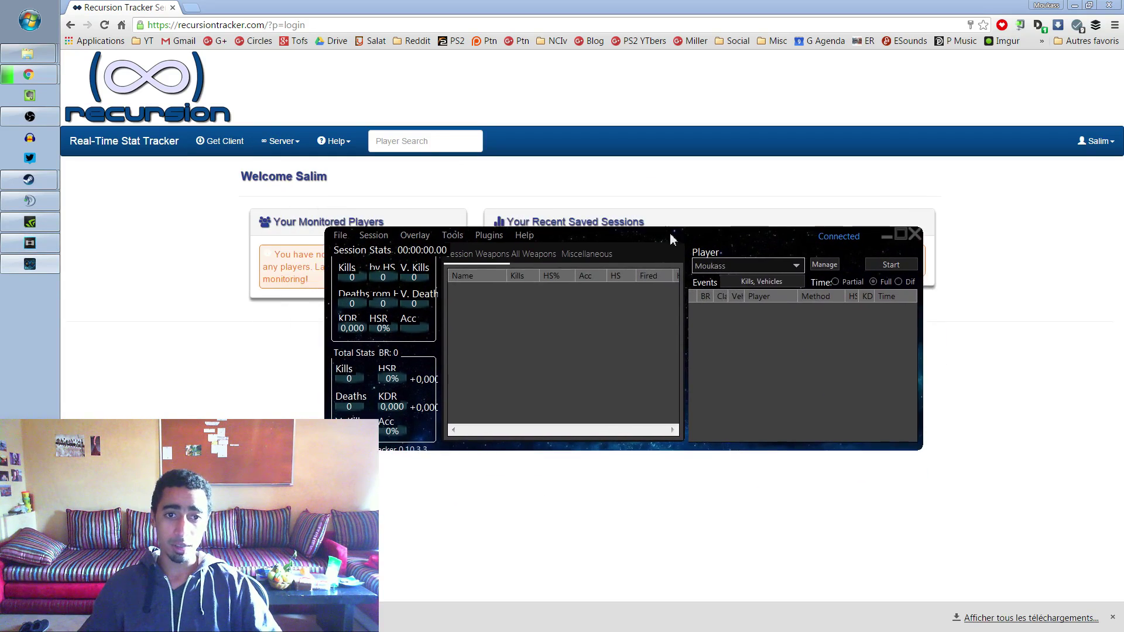
left_click(720, 268)
left_click(721, 269)
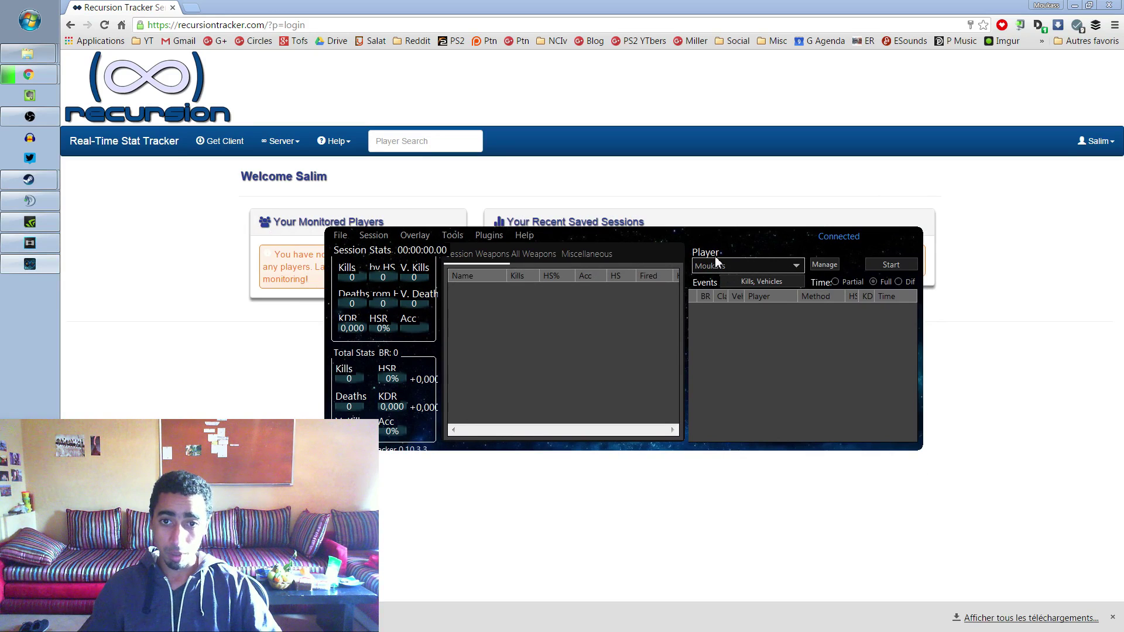
left_click(725, 268)
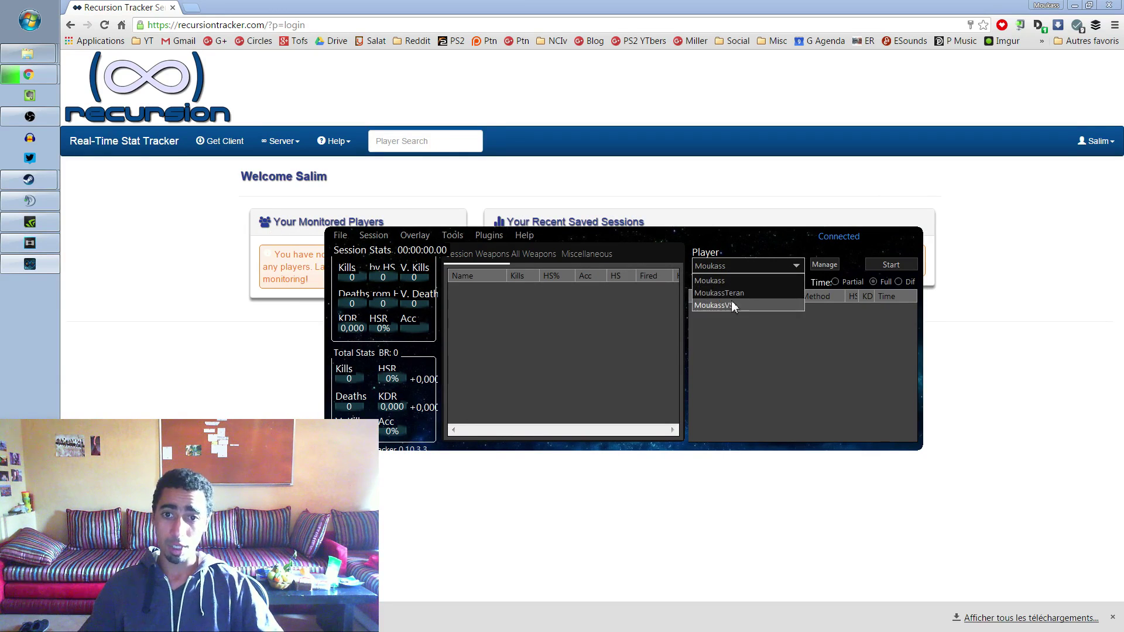
left_click(729, 280)
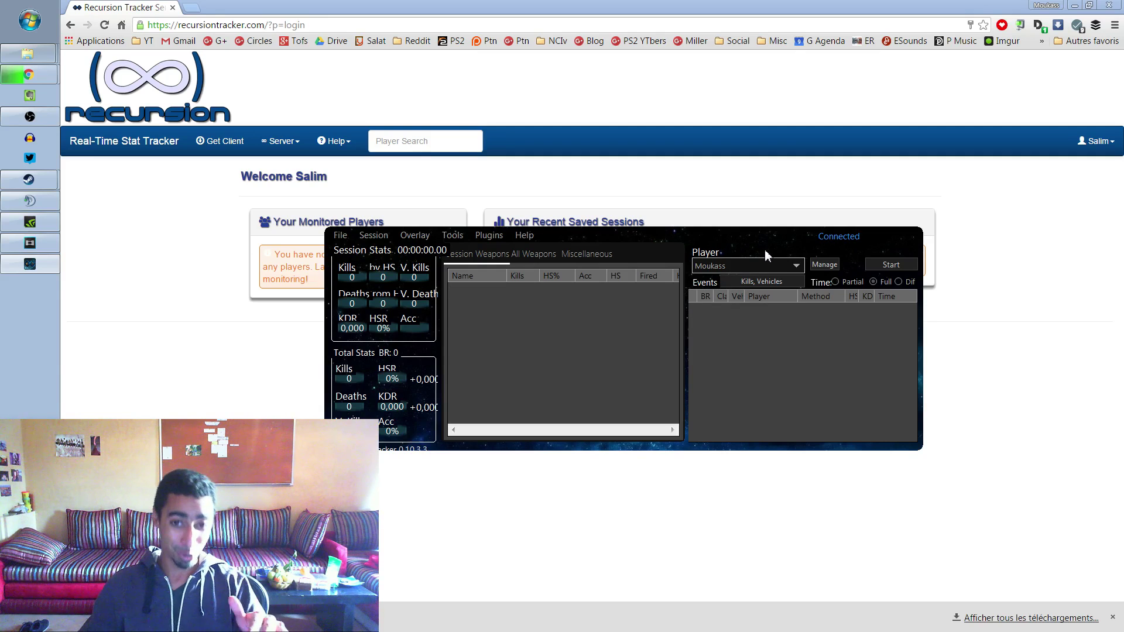
Add player BLABLA, move it to Auto Tracked Players, and apply the change
left_click(824, 264)
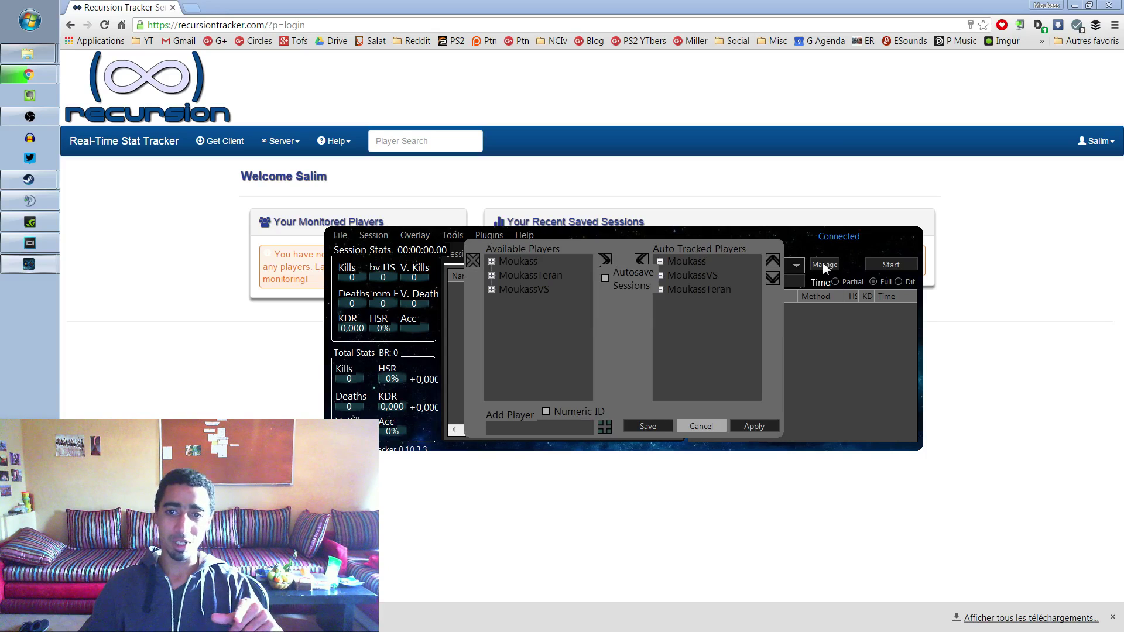
left_click(525, 263)
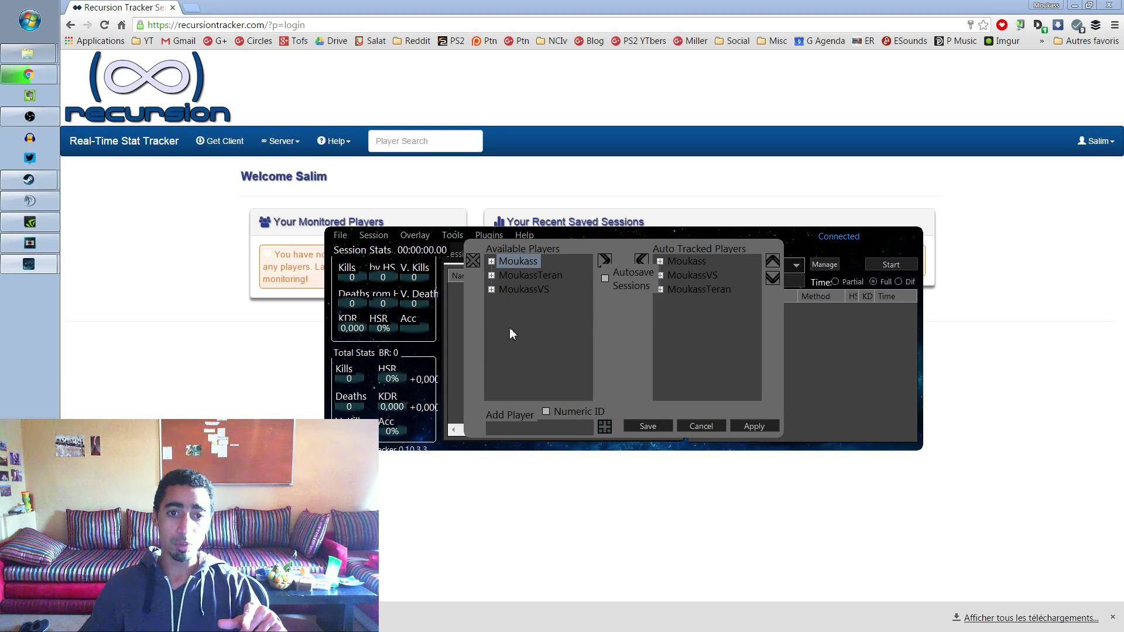
left_click(520, 433)
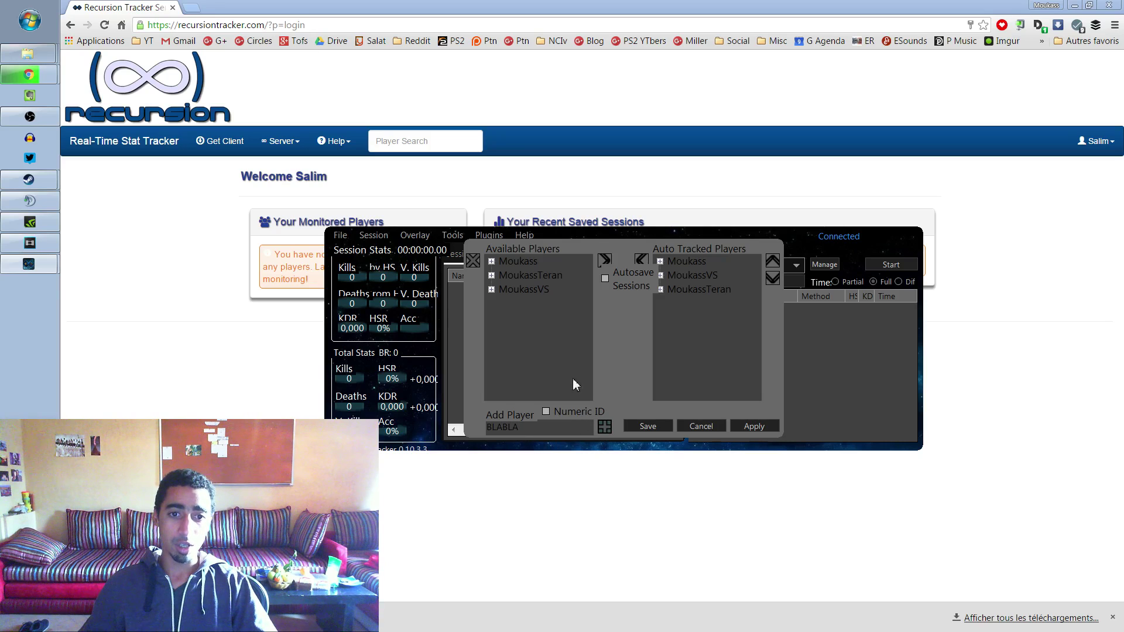
key("Return")
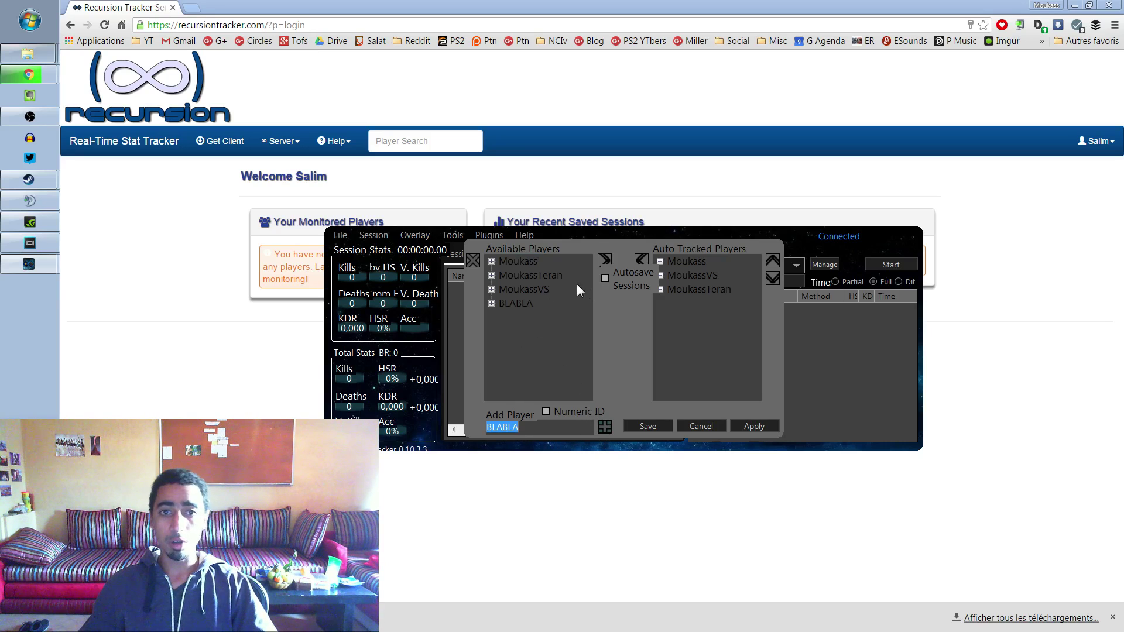
left_click(521, 302)
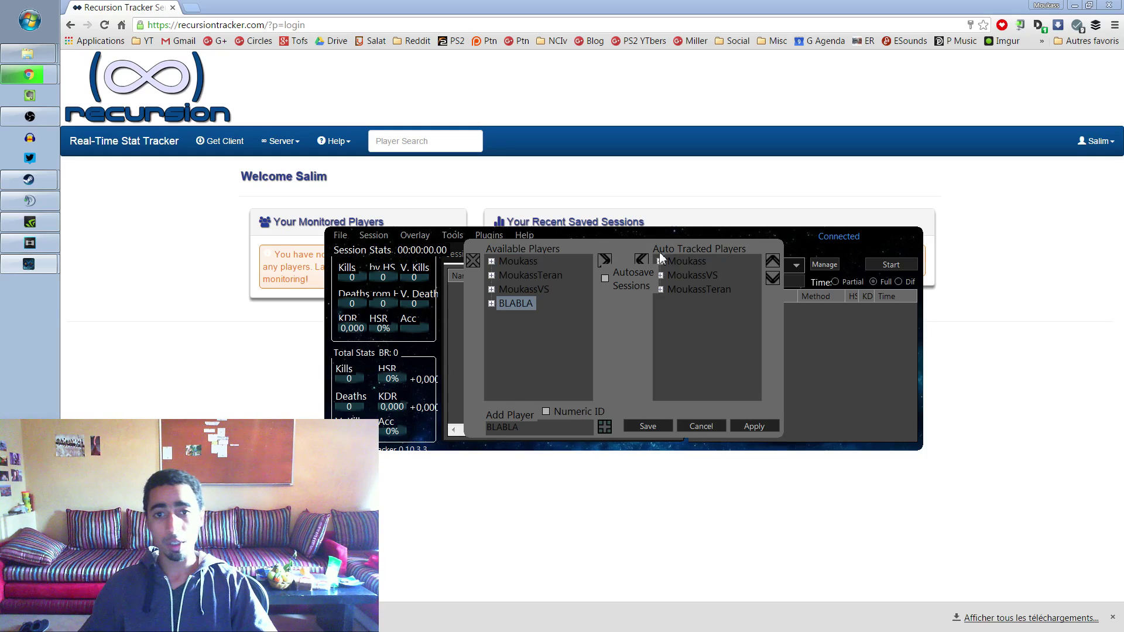
left_click(605, 259)
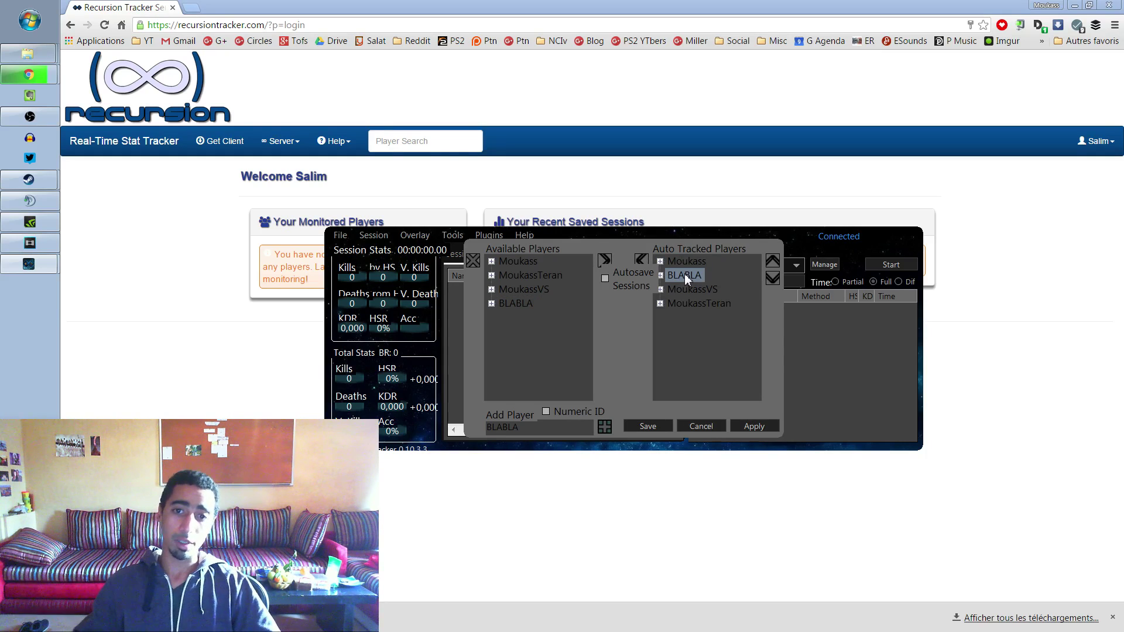
left_click(745, 424)
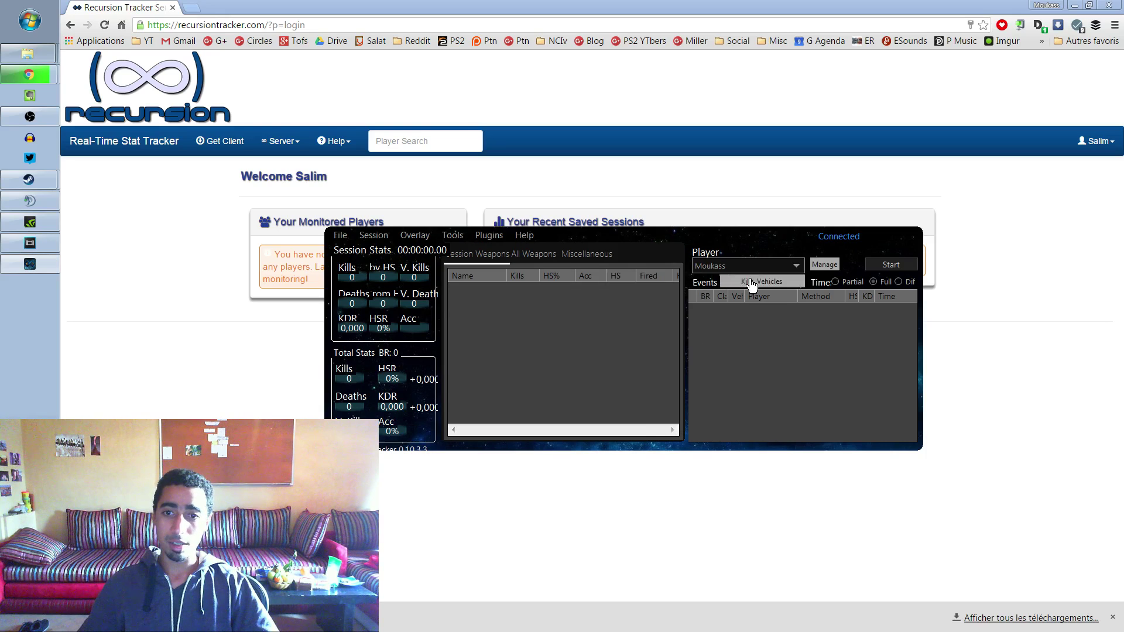
Confirm the player list and start a new tracking session
left_click(797, 266)
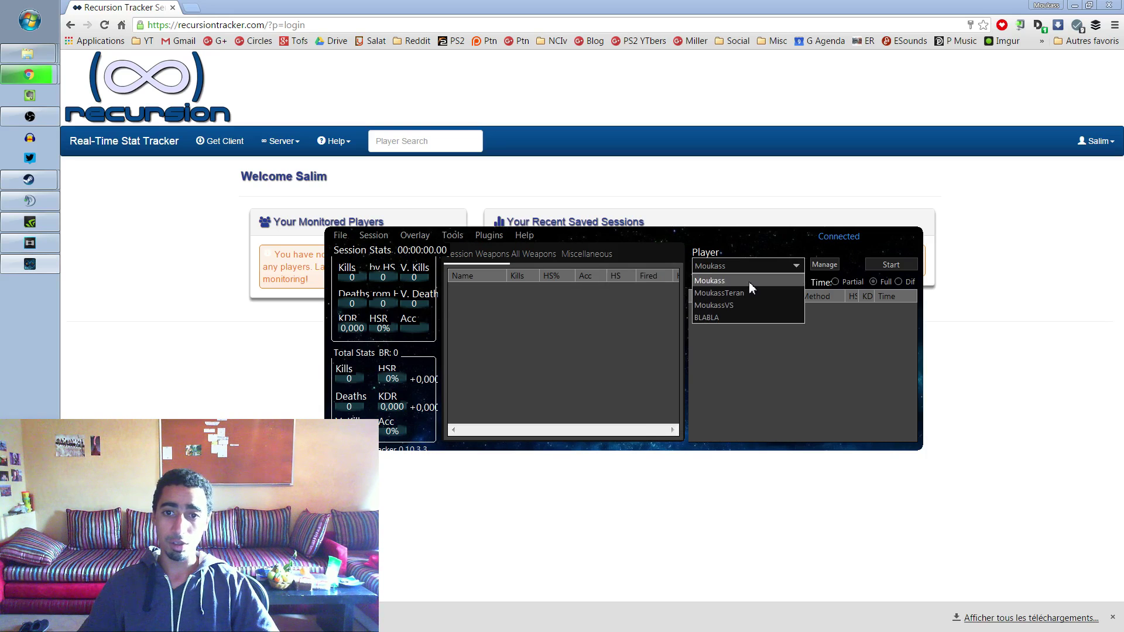
left_click(734, 270)
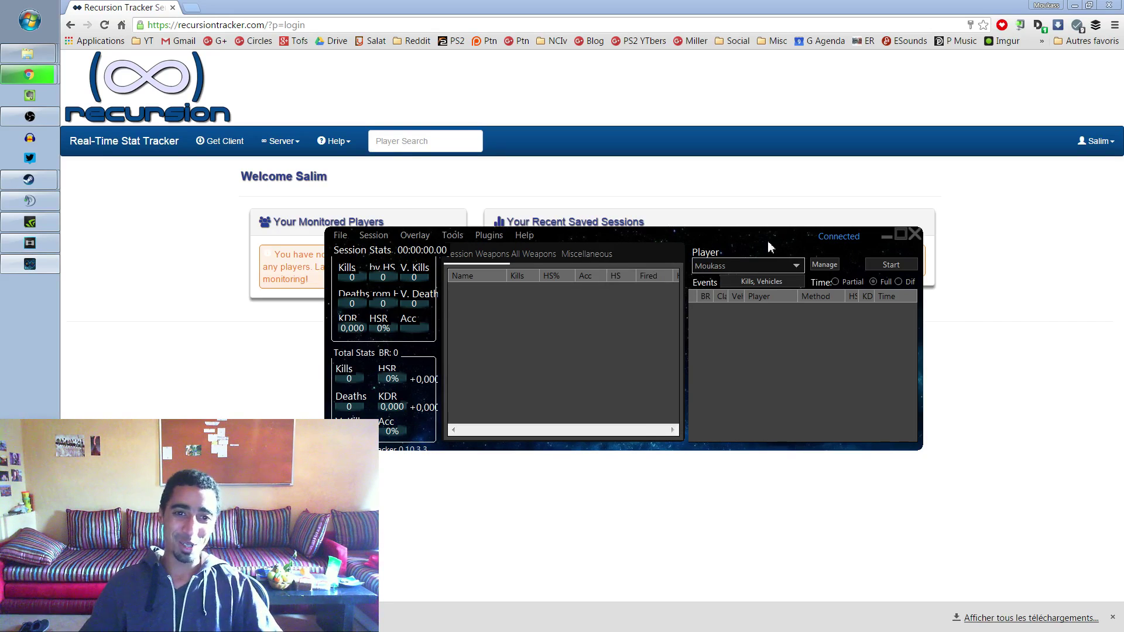
left_click(886, 266)
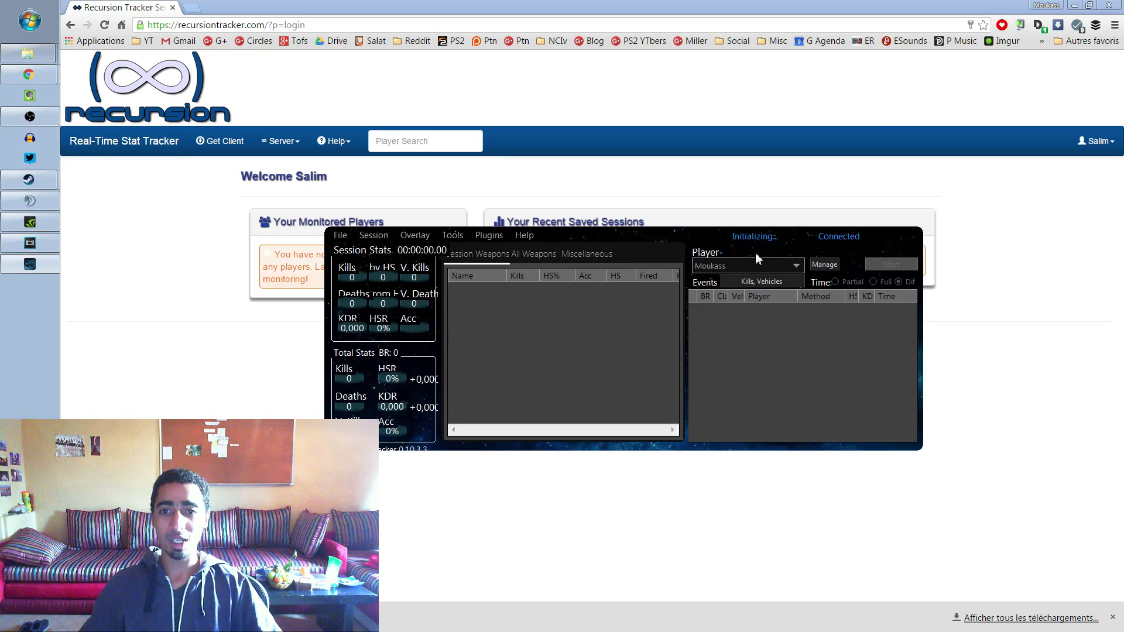
Bring up Tools > Options on the Audio tab showing the Moukass VP 1.4 voice pack
left_click(456, 240)
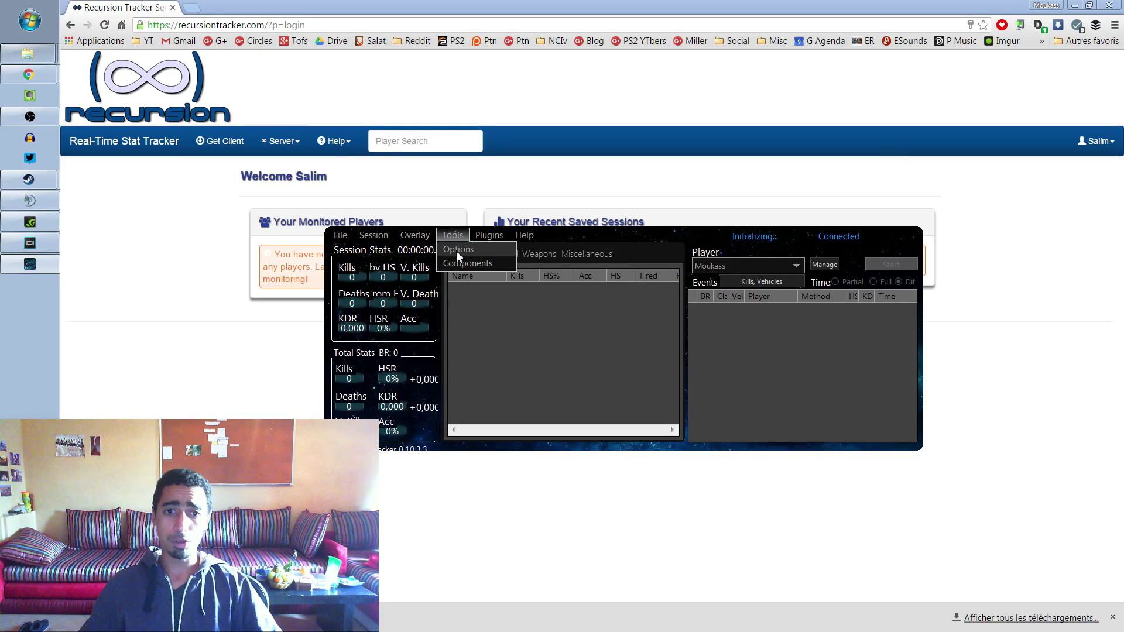
left_click(455, 250)
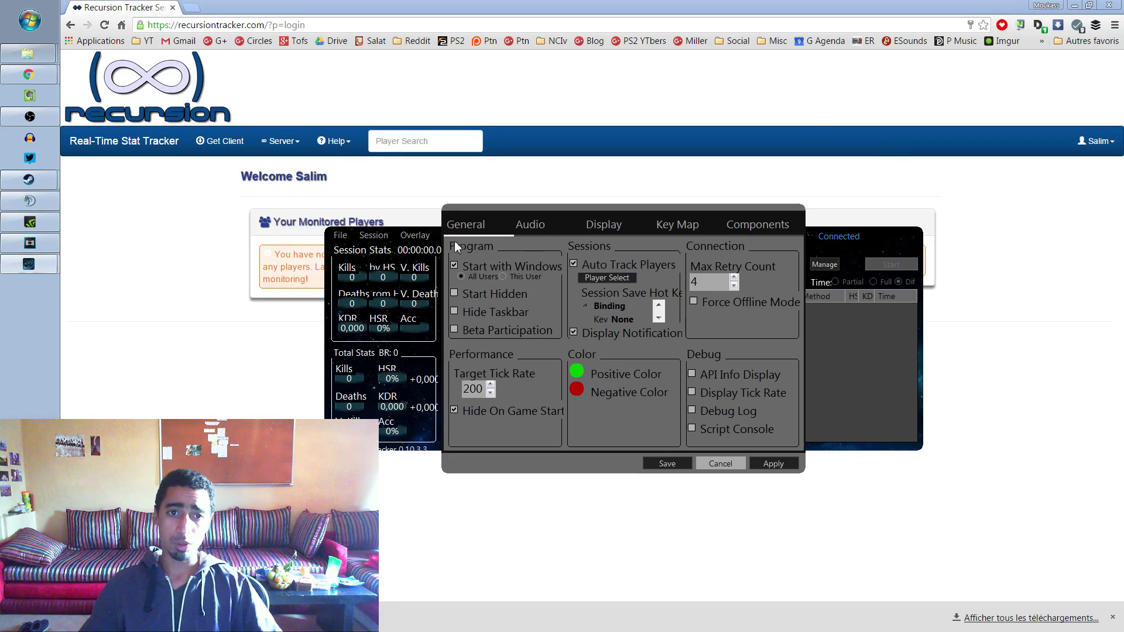
left_click(529, 225)
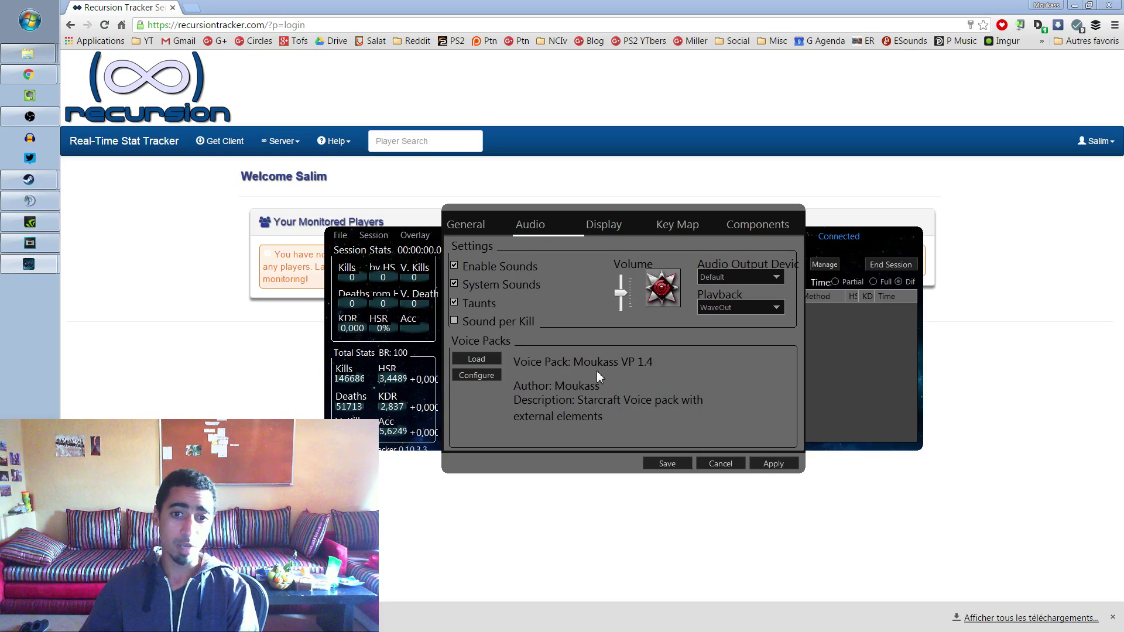
Browse for a voice pack file to load, looking through the ASF_Ultimate folder
left_click(476, 358)
left_click_drag(672, 218, 737, 183)
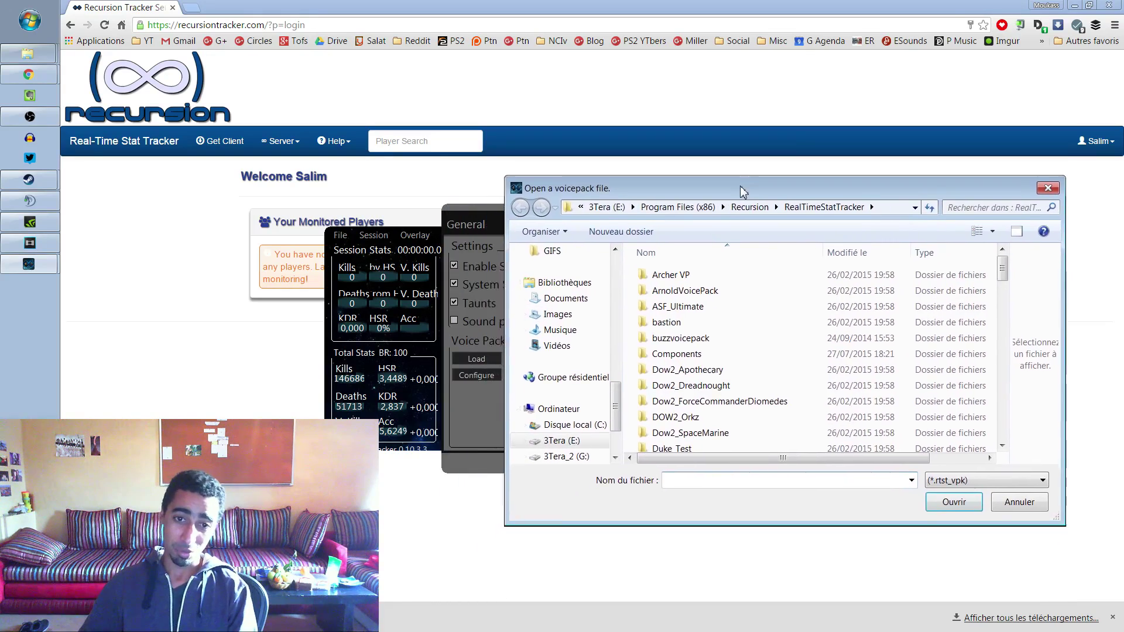
left_click(784, 300)
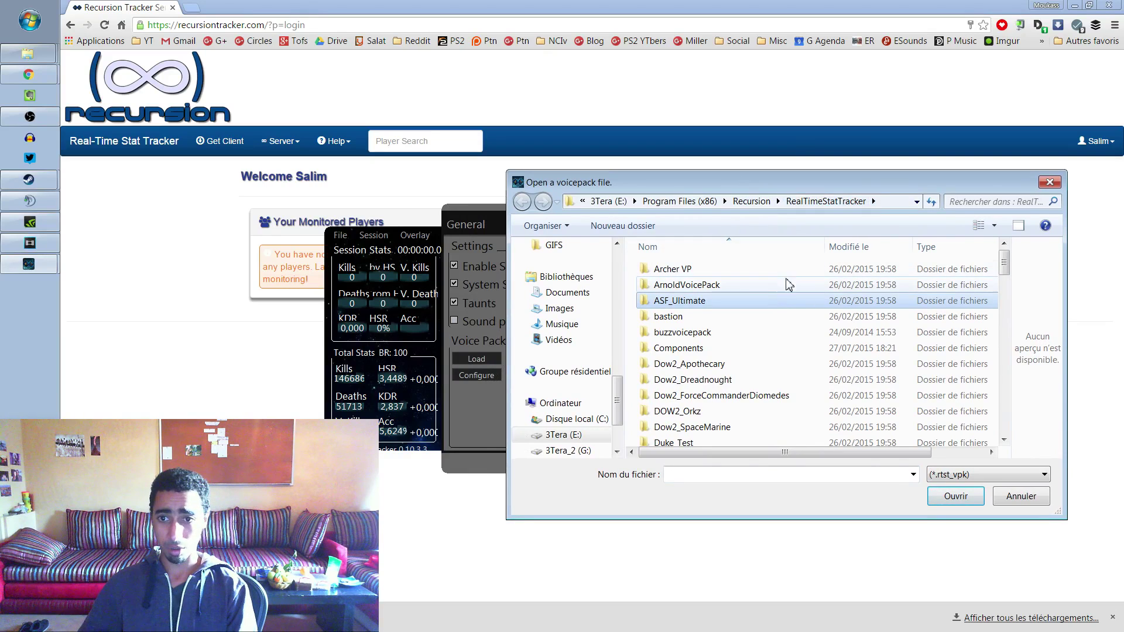
scroll(755, 312, "down", 3)
scroll(725, 328, "up", 3)
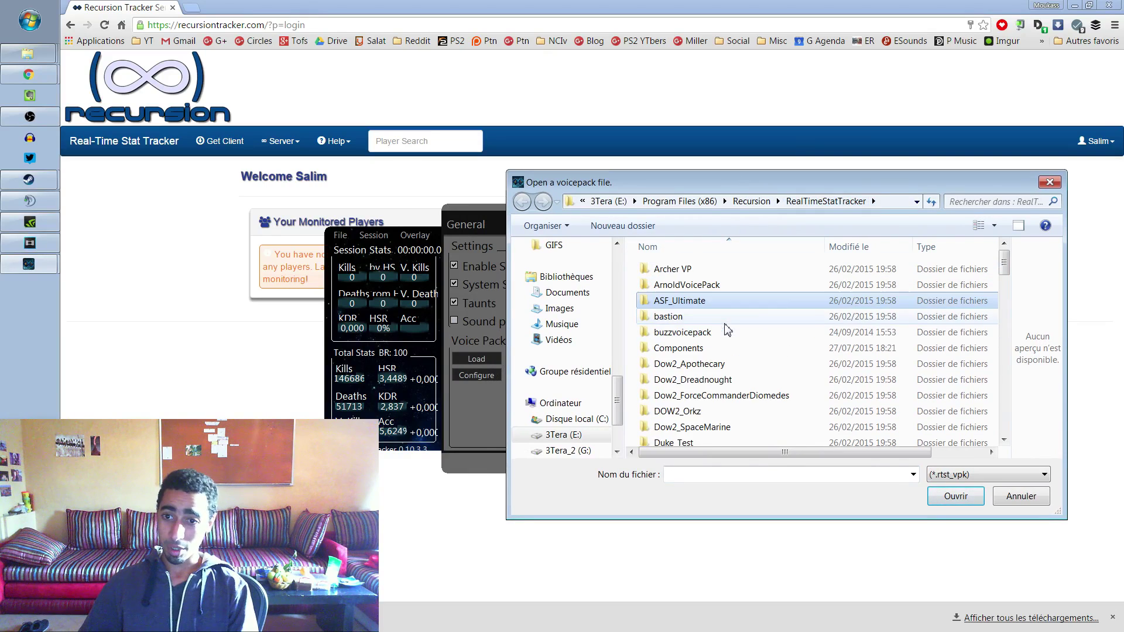
scroll(726, 328, "down", 10)
scroll(726, 328, "up", 10)
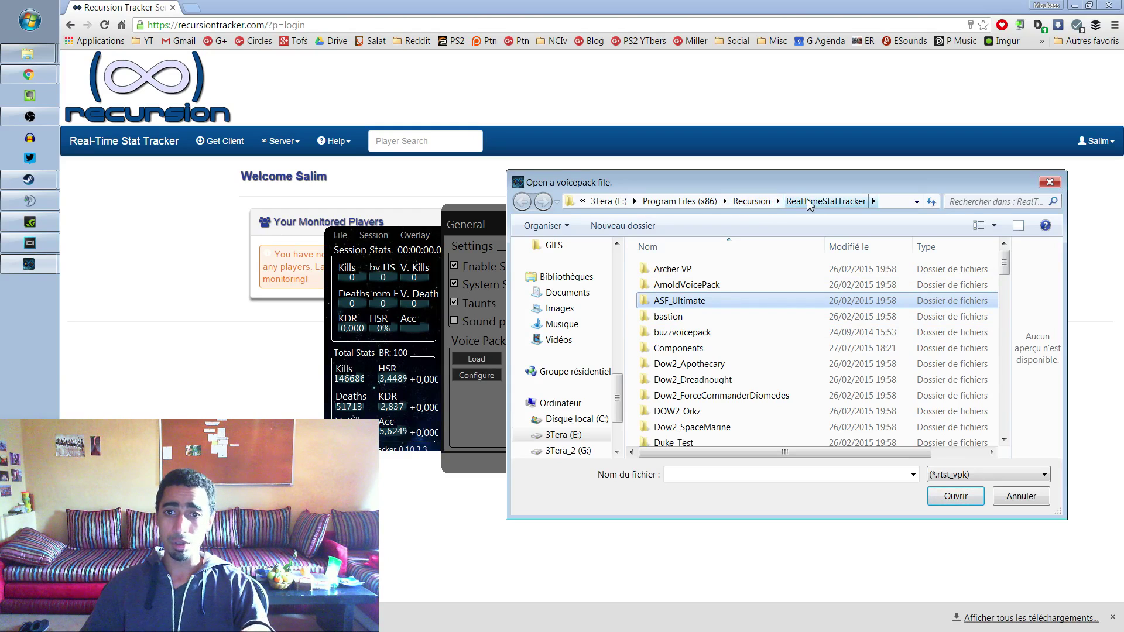
scroll(714, 325, "down", 3)
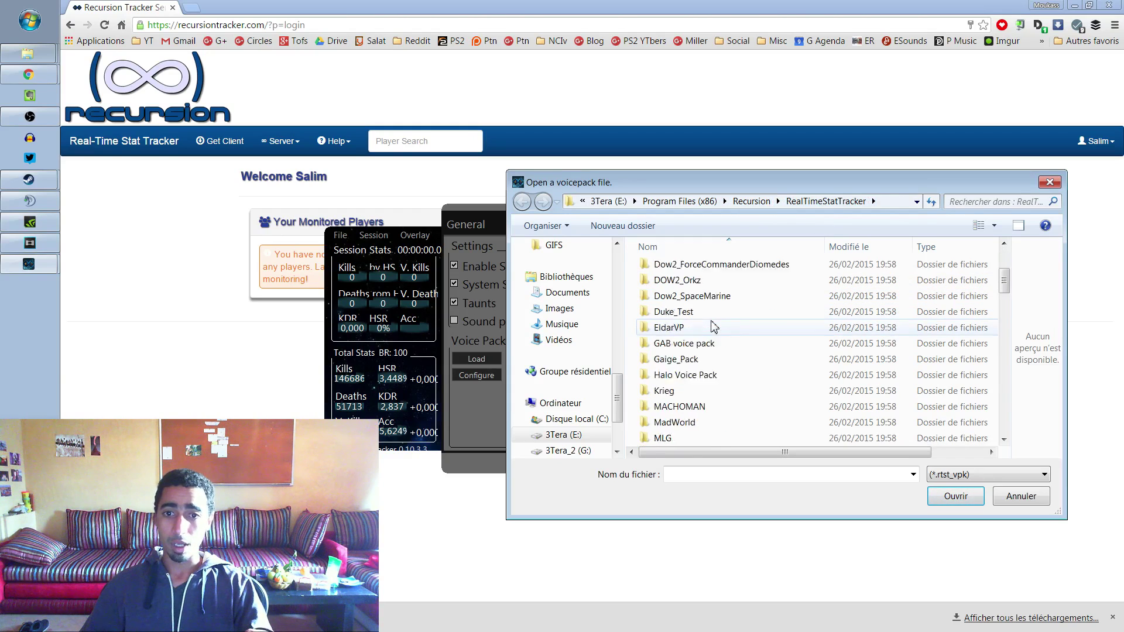
scroll(712, 327, "up", 3)
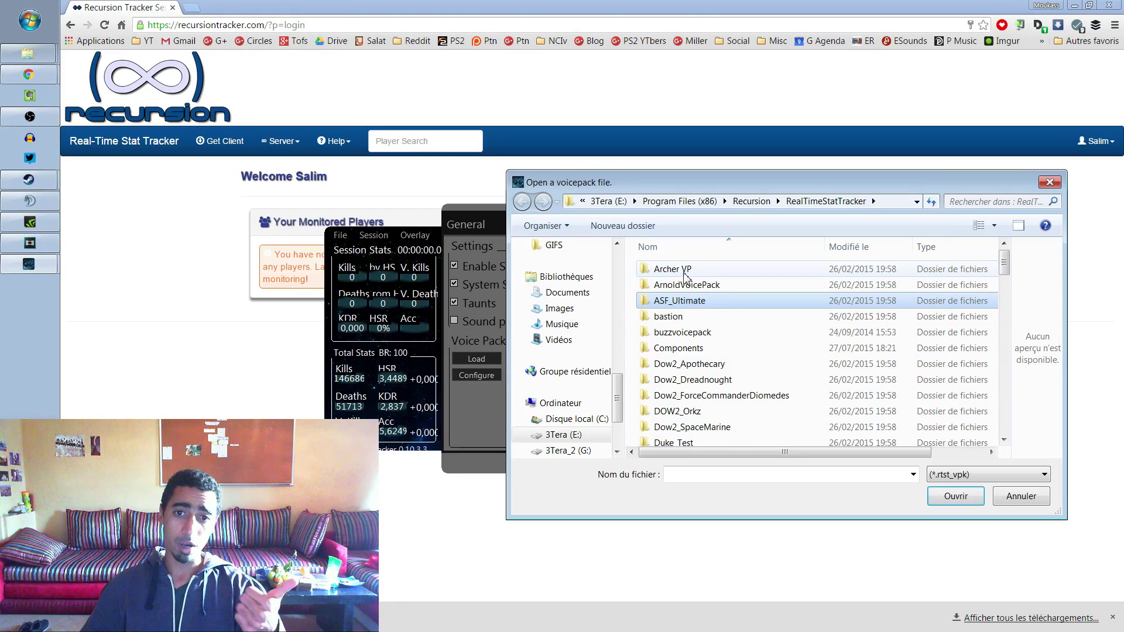
scroll(731, 339, "down", 10)
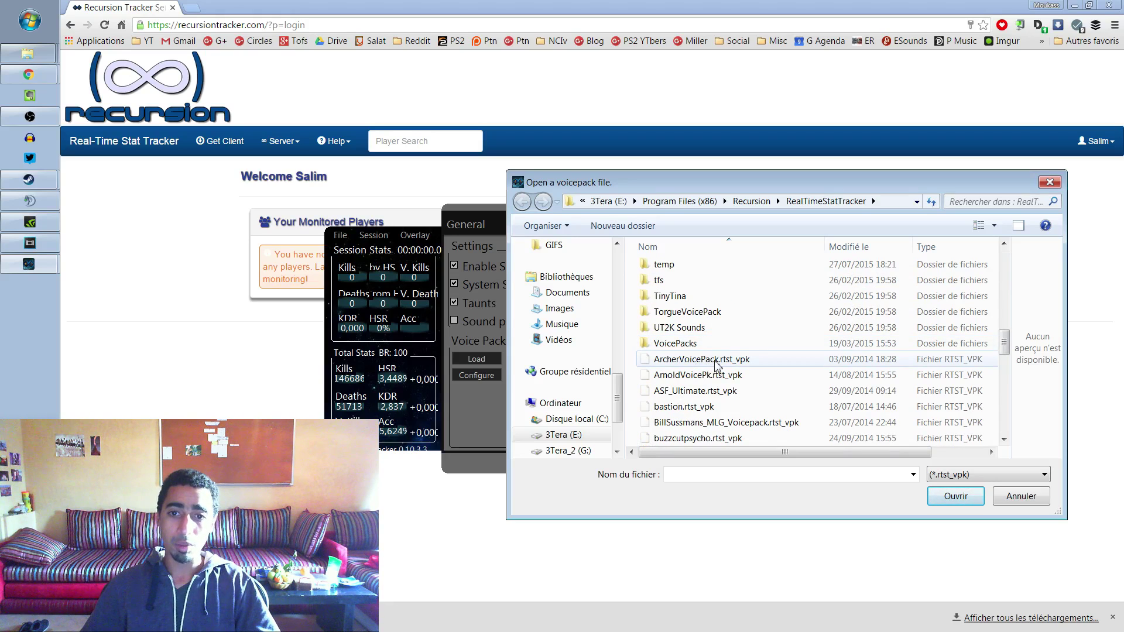
Select sc1_pack.rtst_vpk after trying ArcherVoicePack and Duke_Pack_1
left_click(728, 364)
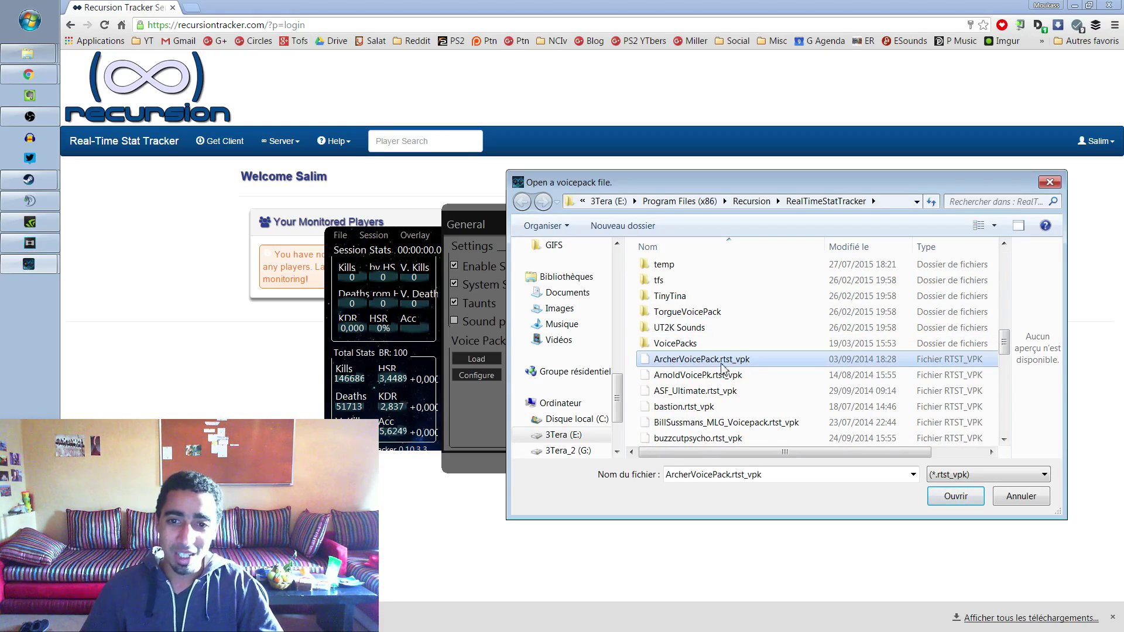
scroll(689, 355, "up", 3)
scroll(690, 351, "up", 10)
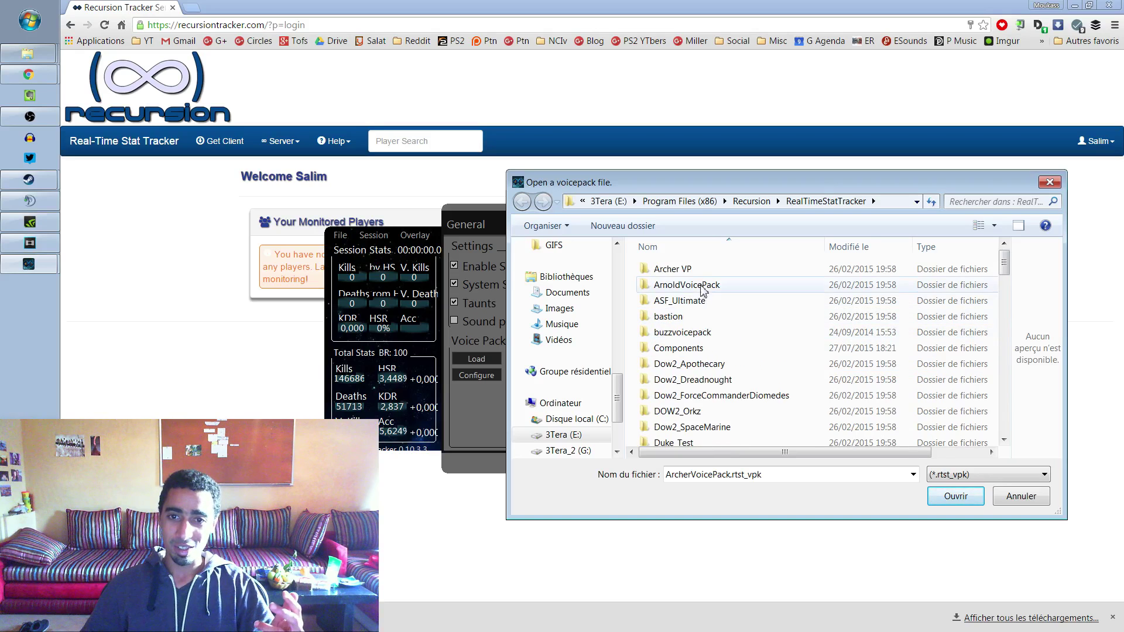
scroll(697, 348, "down", 12)
left_click(701, 359)
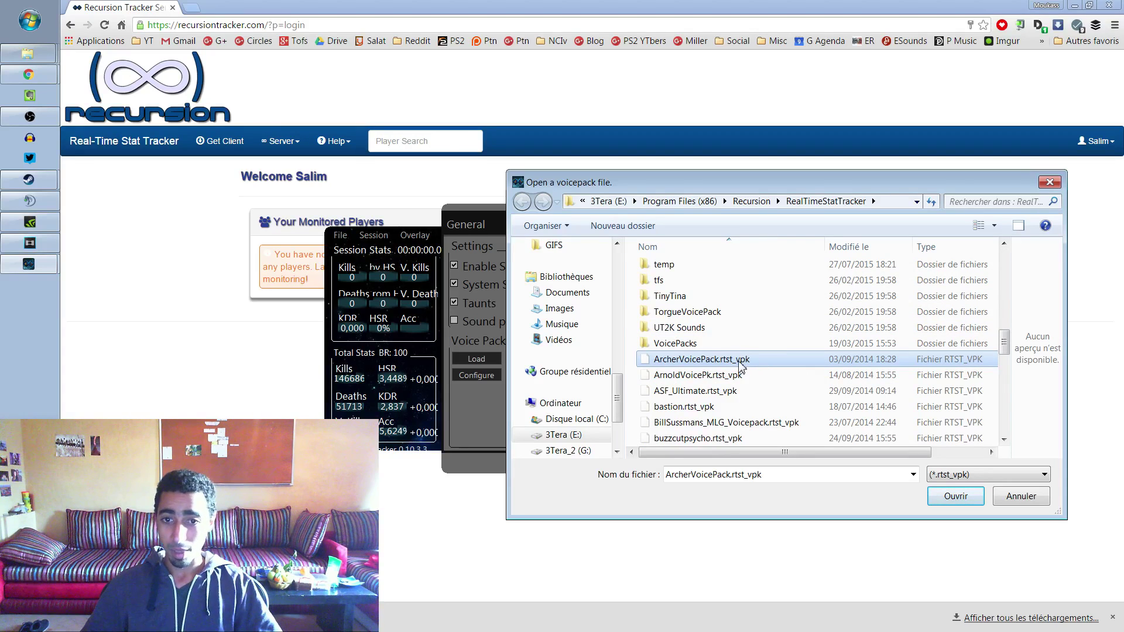
scroll(738, 361, "up", 5)
scroll(739, 361, "up", 5)
scroll(742, 327, "down", 10)
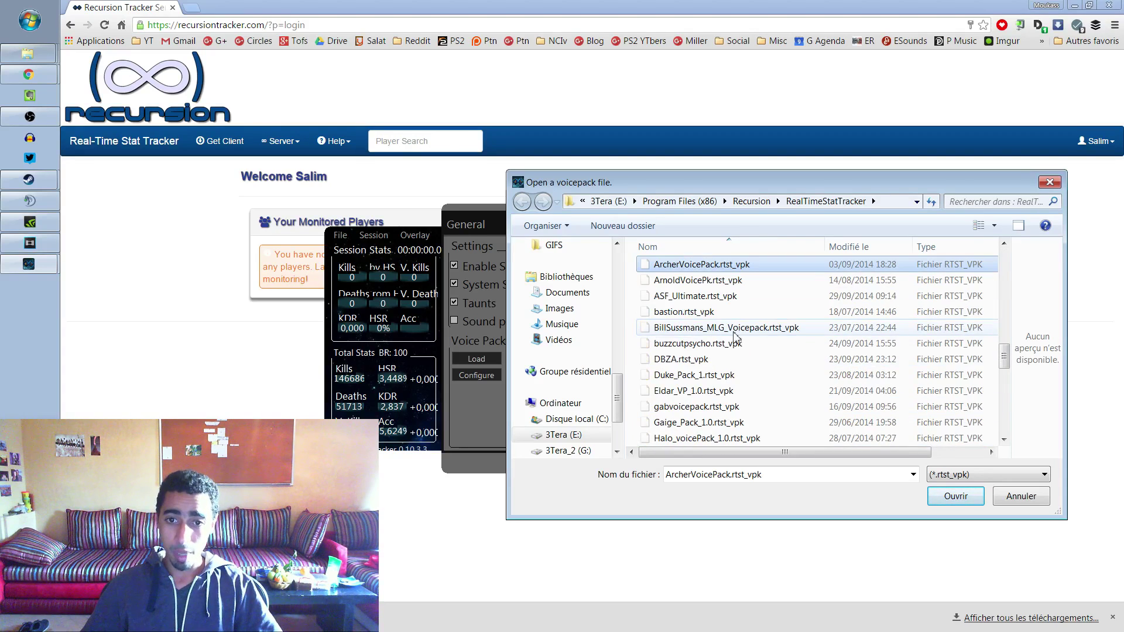
left_click(693, 376)
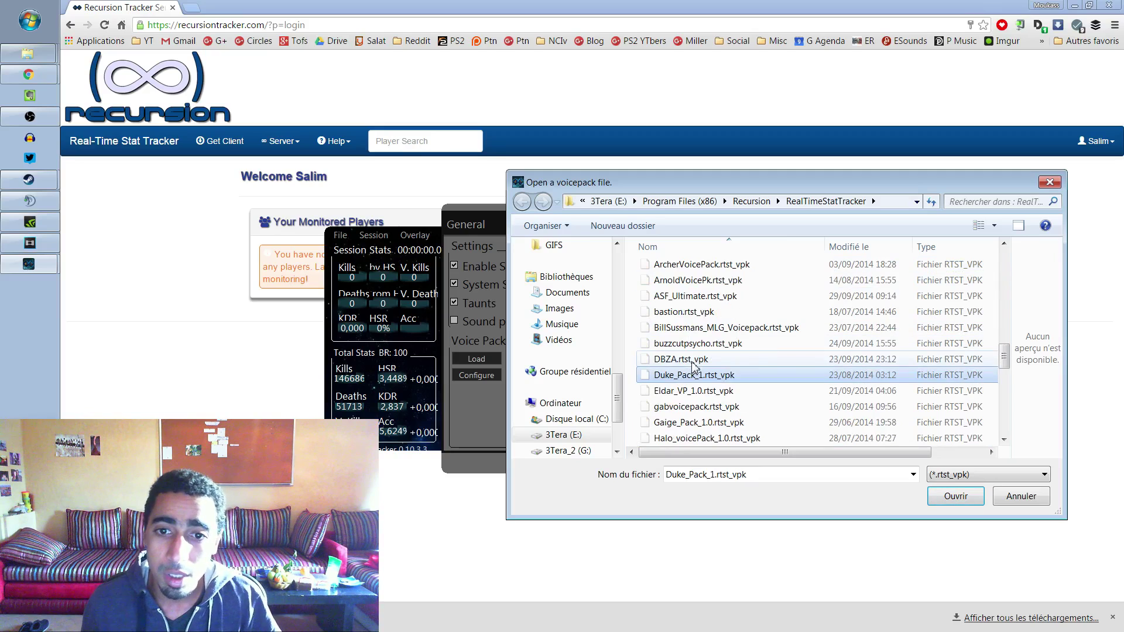
scroll(692, 351, "down", 10)
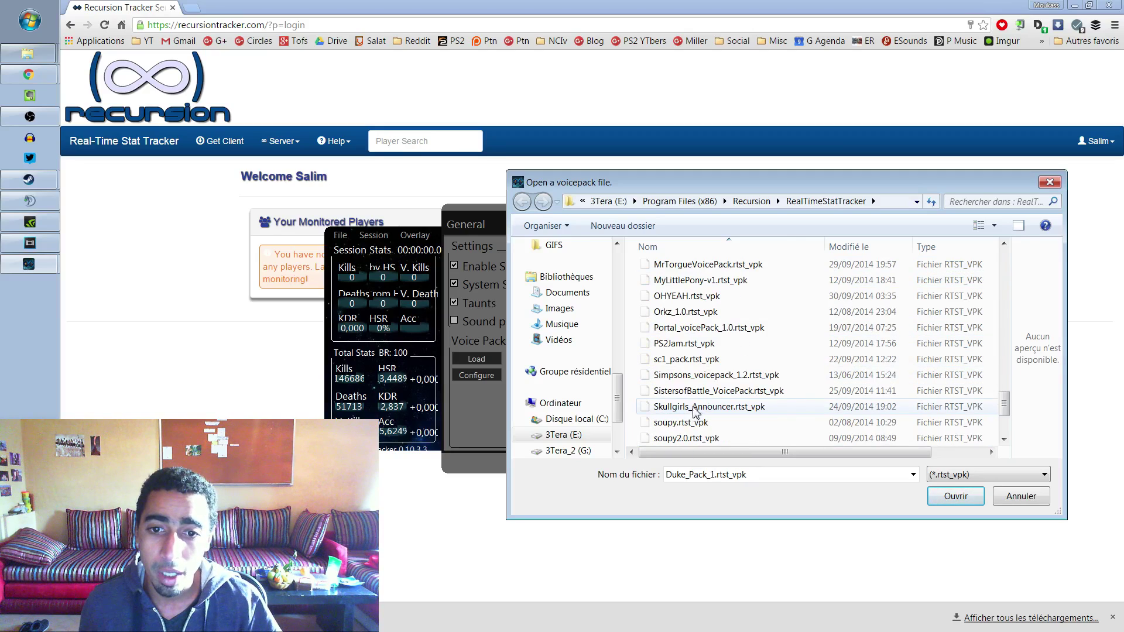
left_click(684, 358)
Load sc1_pack, open its configuration, and preview PER KILL's sound, dismissing the missing-file warning
left_click(955, 497)
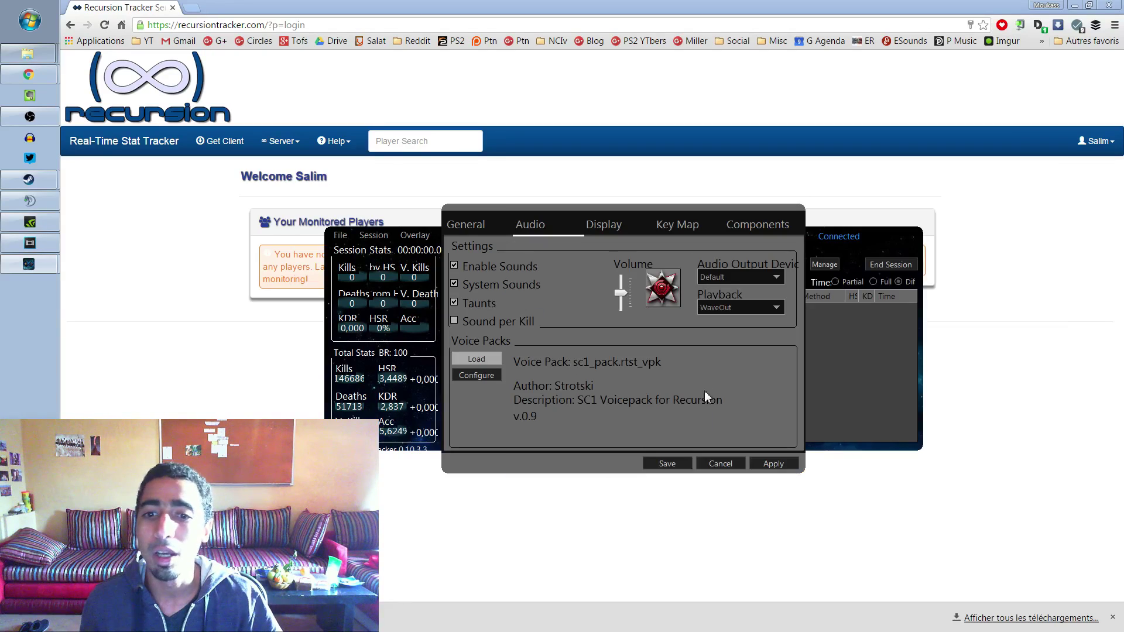
left_click(481, 377)
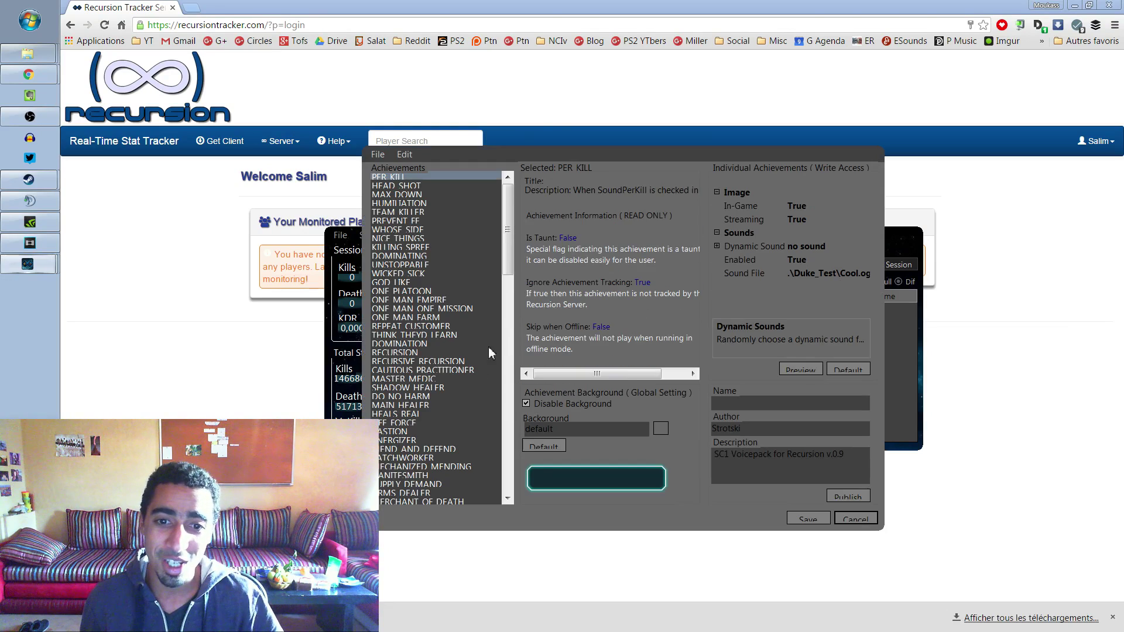
left_click(411, 187)
left_click(410, 178)
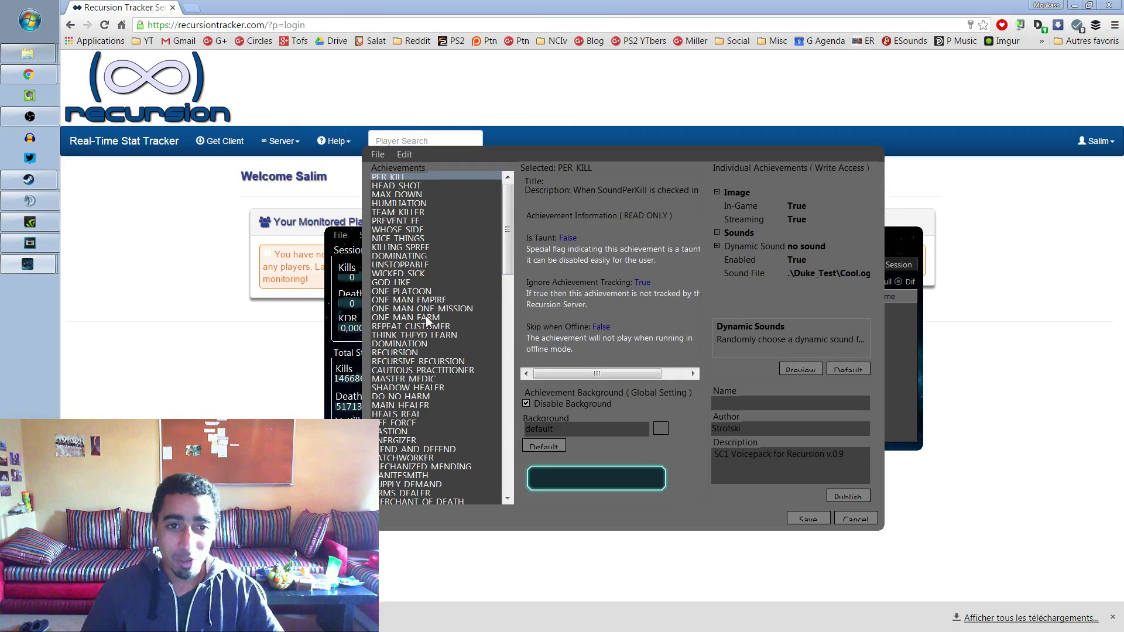
mouse_move(504, 216)
left_mouse_down()
mouse_move(485, 430)
mouse_move(507, 217)
left_mouse_up()
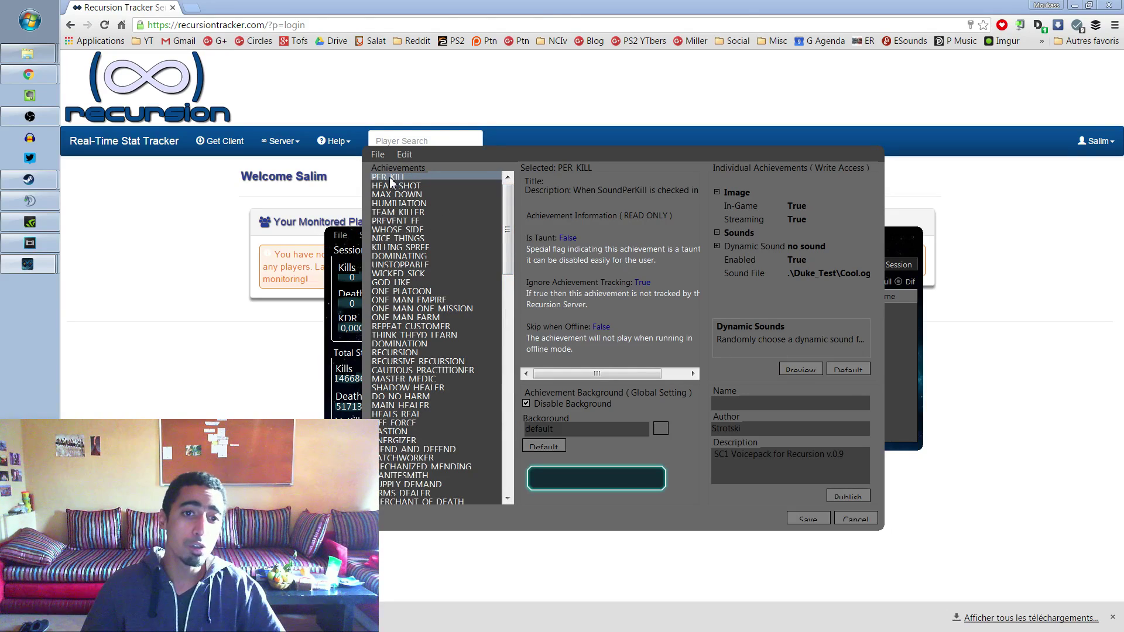
left_click(786, 367)
left_click(638, 366)
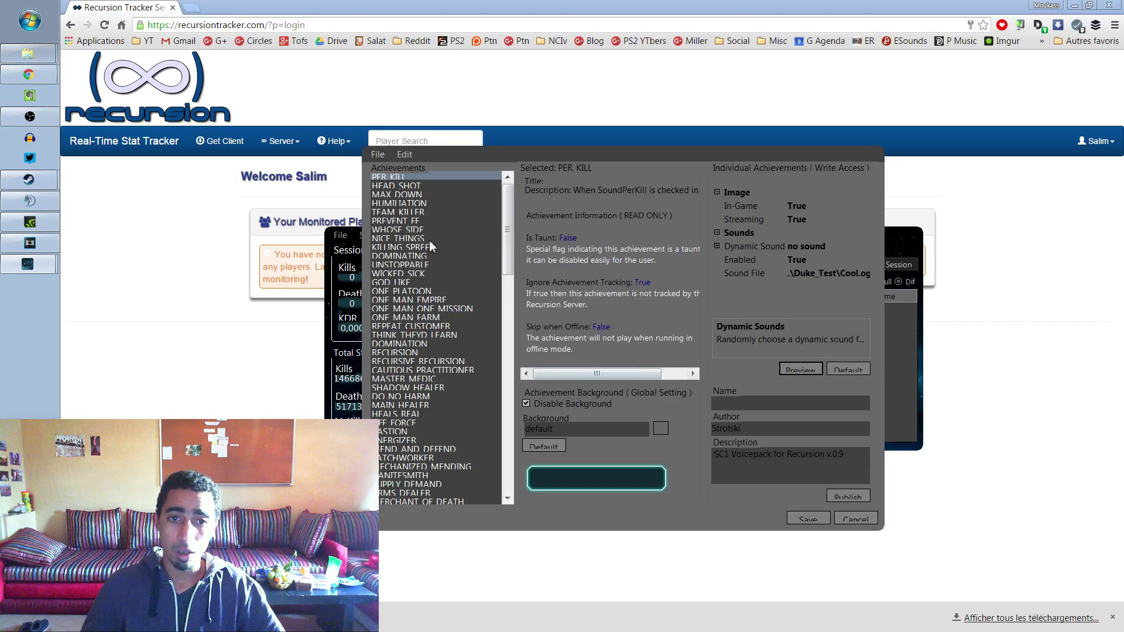
Step through HEAD SHOT, MAX DOWN, HUMILIATION and KILLING SPREE to GOD LIKE
left_click(401, 186)
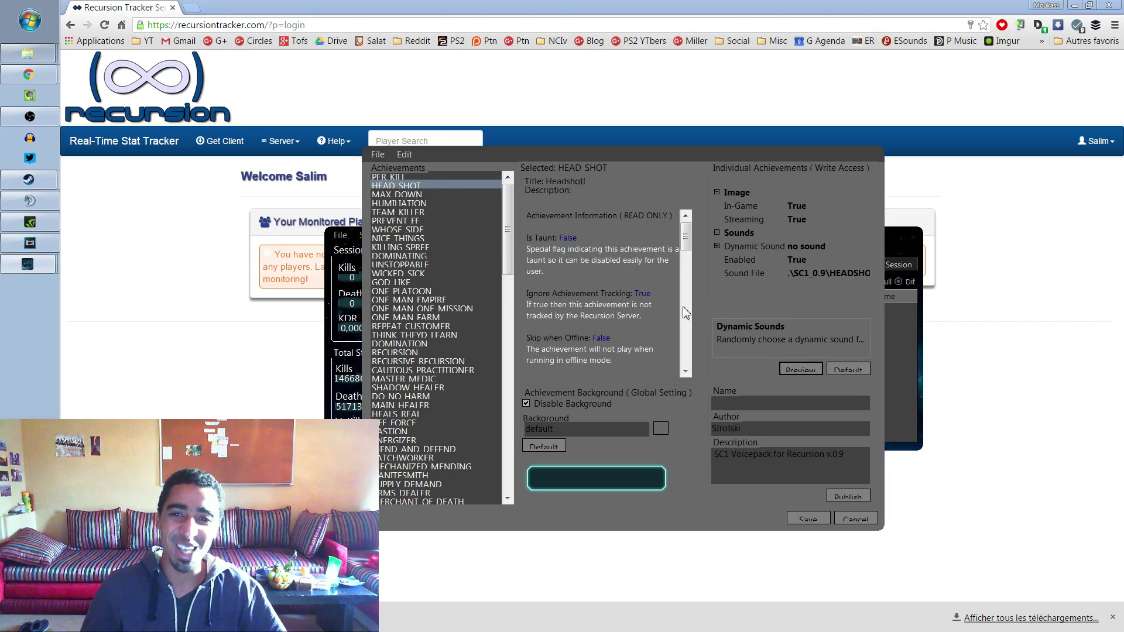
left_click(406, 194)
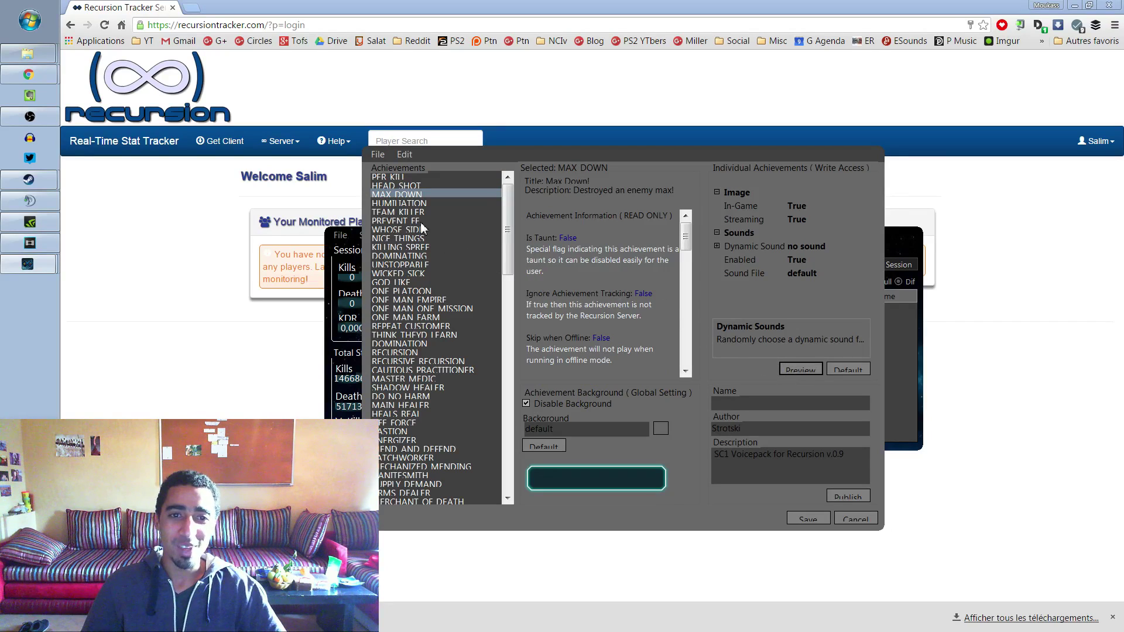
left_click(414, 204)
left_click(398, 247)
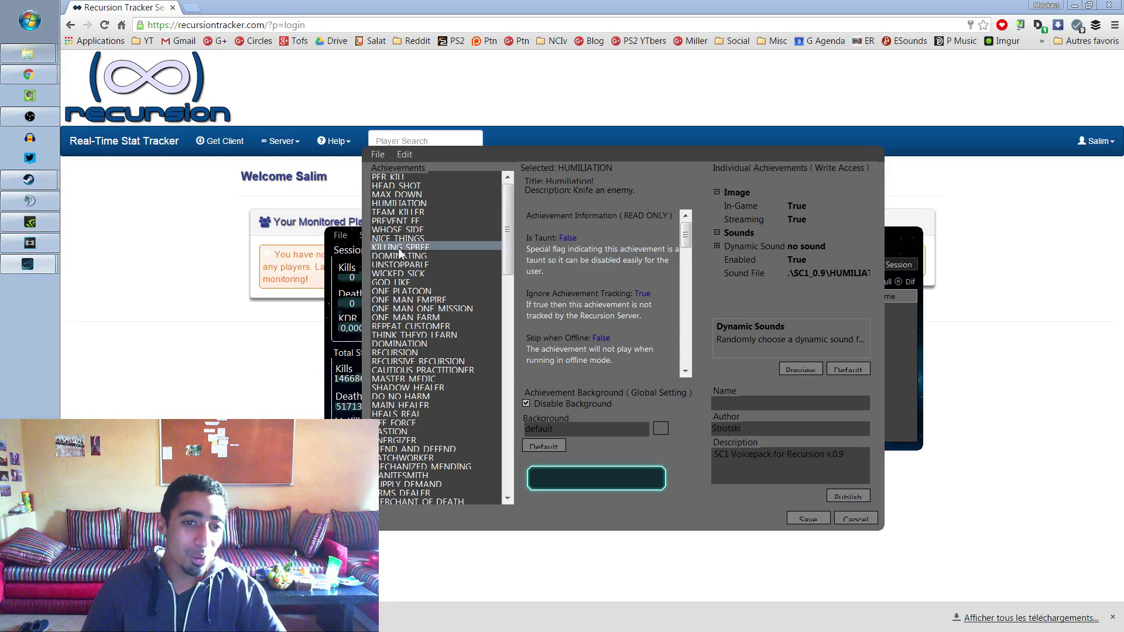
left_click(408, 283)
scroll(412, 305, "down", 2)
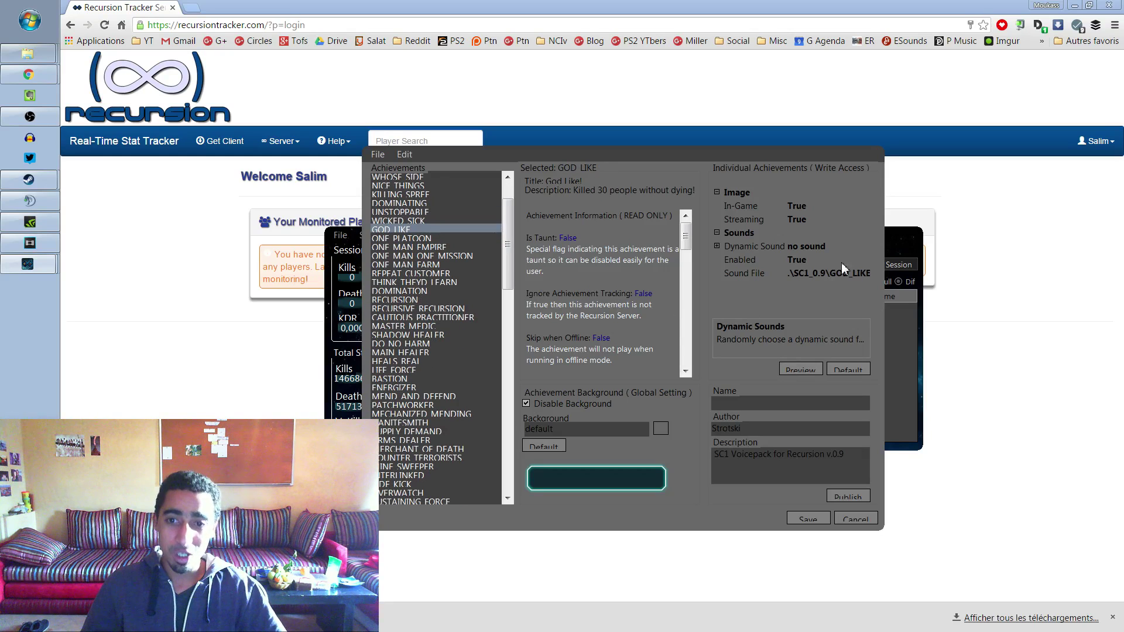
Browse for a new GOD LIKE sound file inside the SC1_0.9 folder
left_click(752, 273)
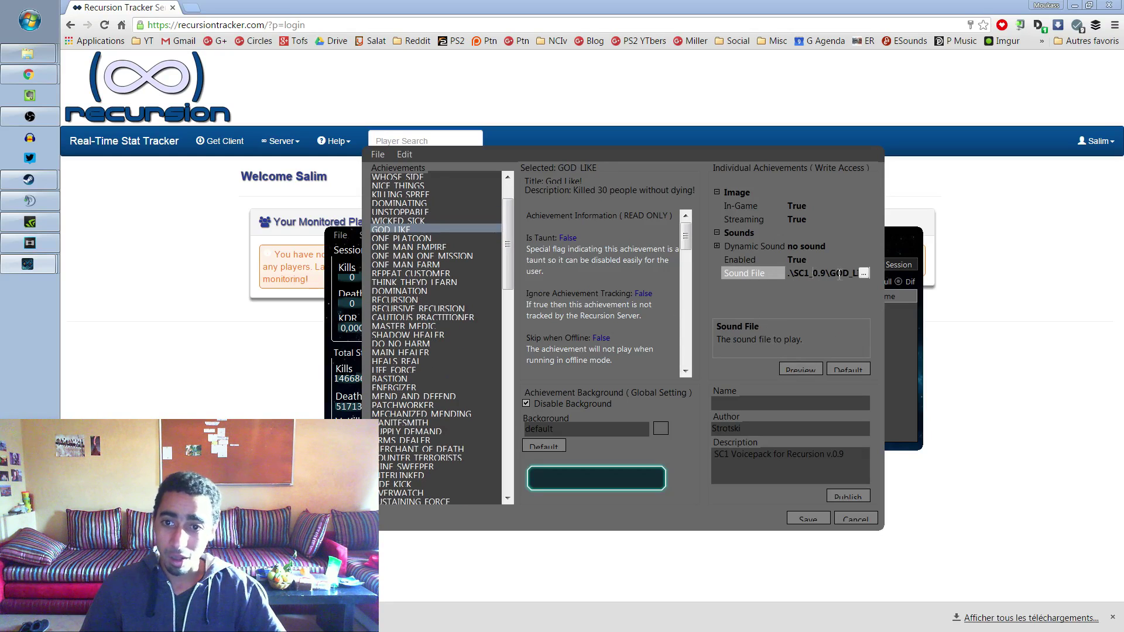
left_click(864, 273)
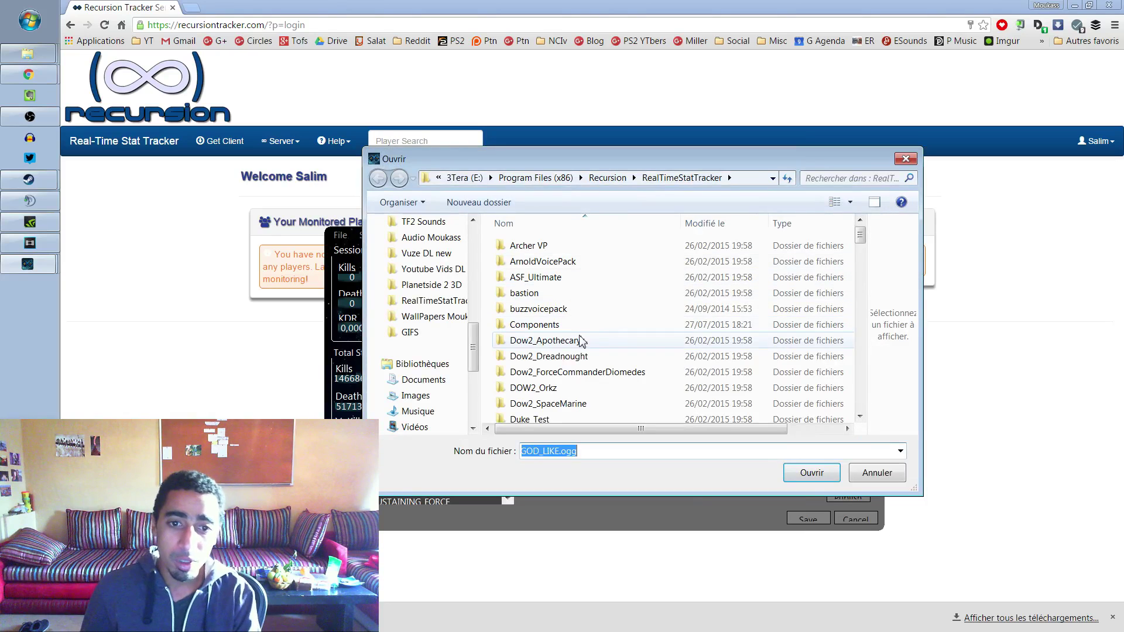
scroll(595, 326, "down", 5)
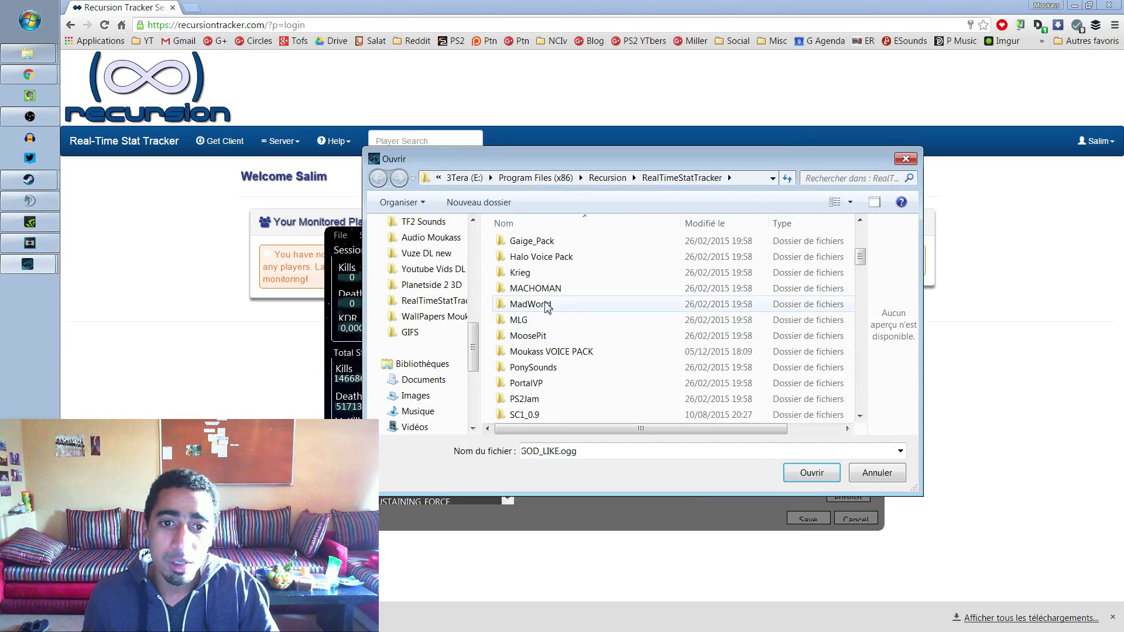
scroll(585, 331, "down", 2)
double_click(532, 320)
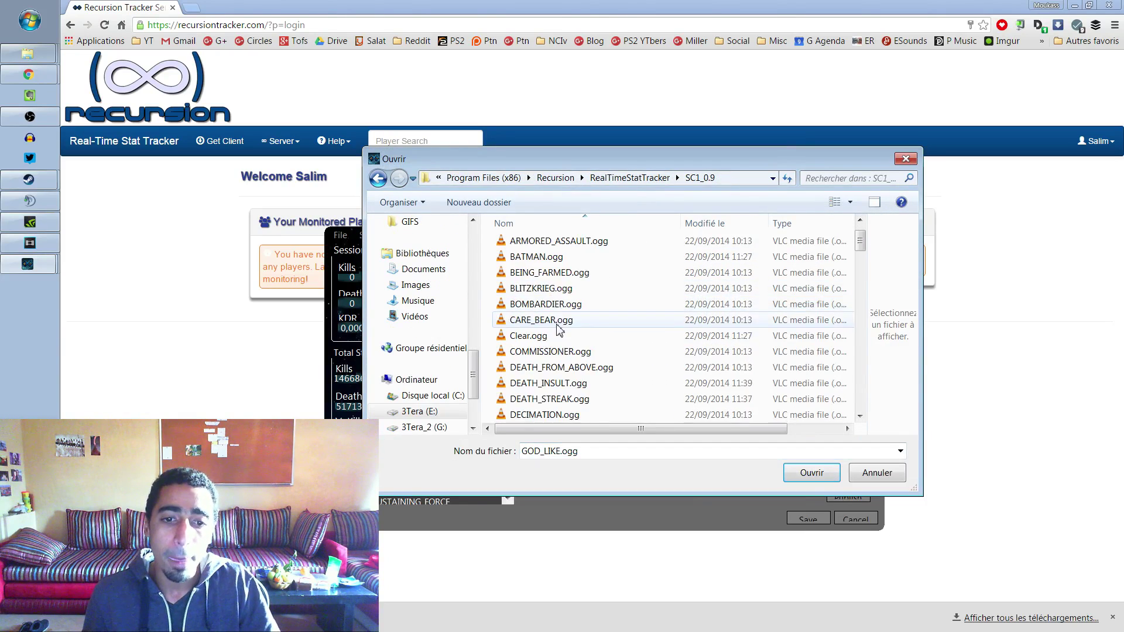
left_click_drag(614, 159, 654, 176)
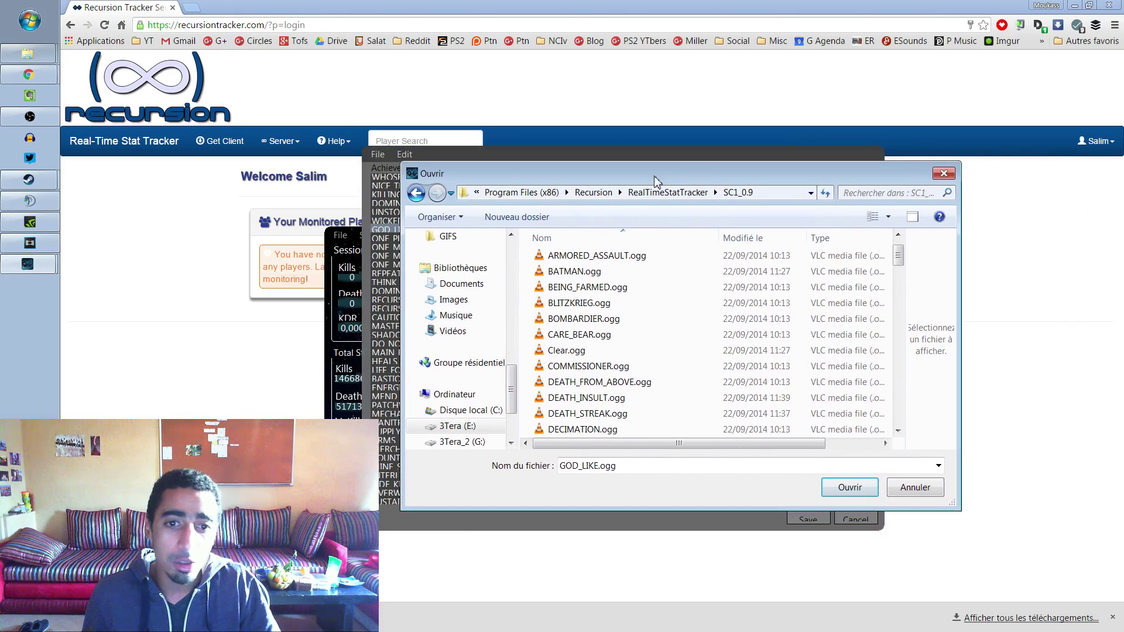
Look over BEING_FARMED.ogg, FRAGASM.ogg and BOMBARDIER.ogg, then switch to Audacity
left_click(635, 287)
scroll(632, 299, "down", 9)
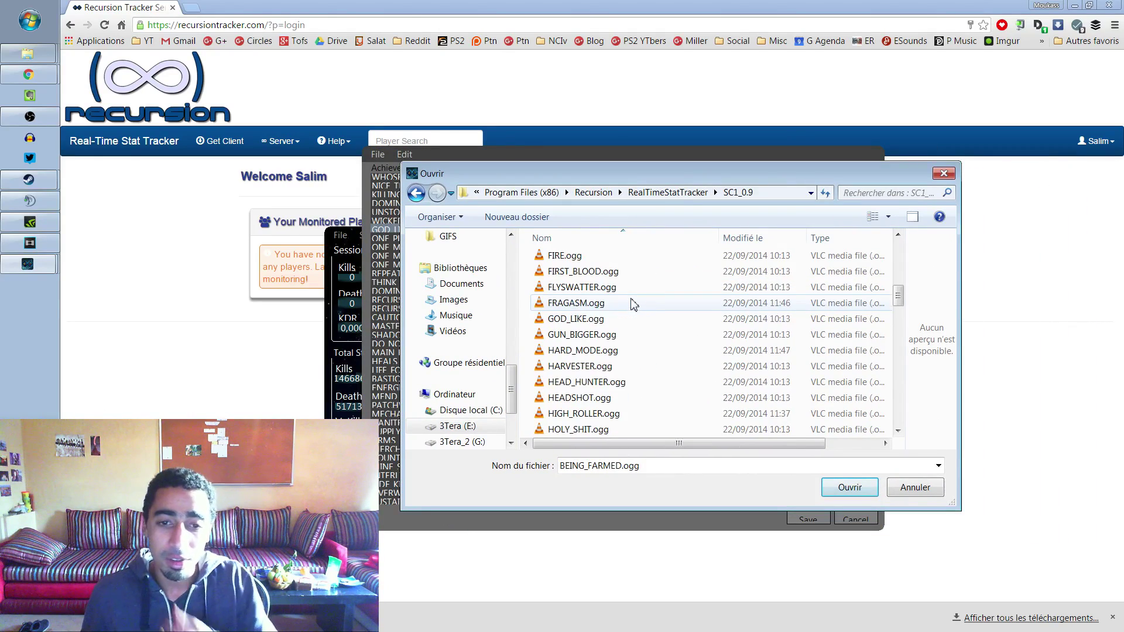
left_click(621, 303)
scroll(609, 305, "up", 5)
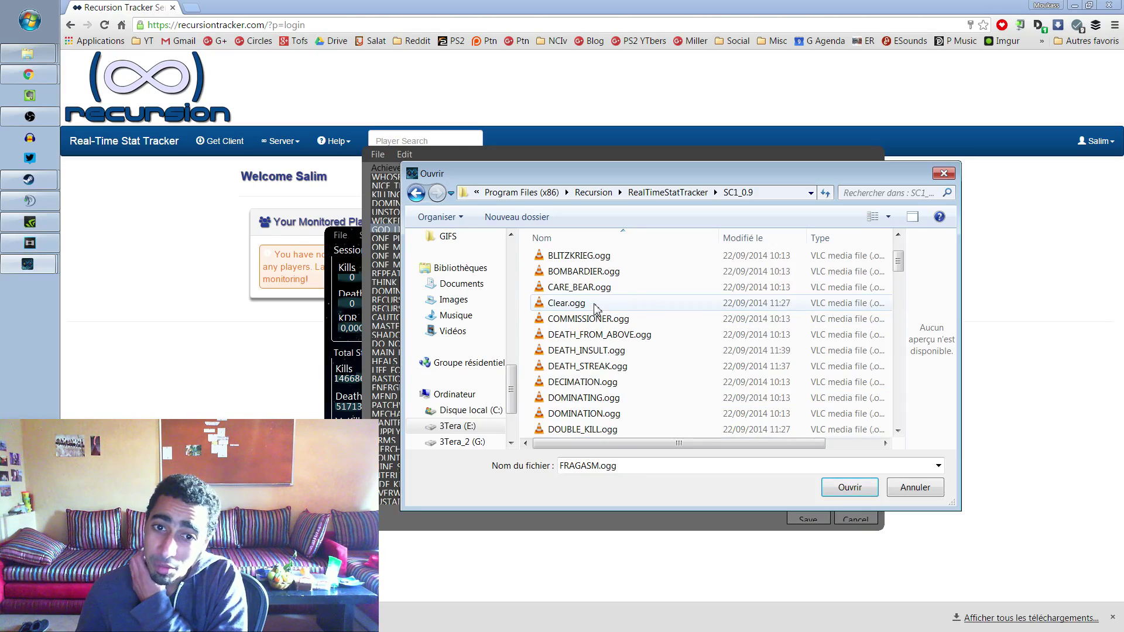
left_click(578, 273)
scroll(582, 304, "down", 2)
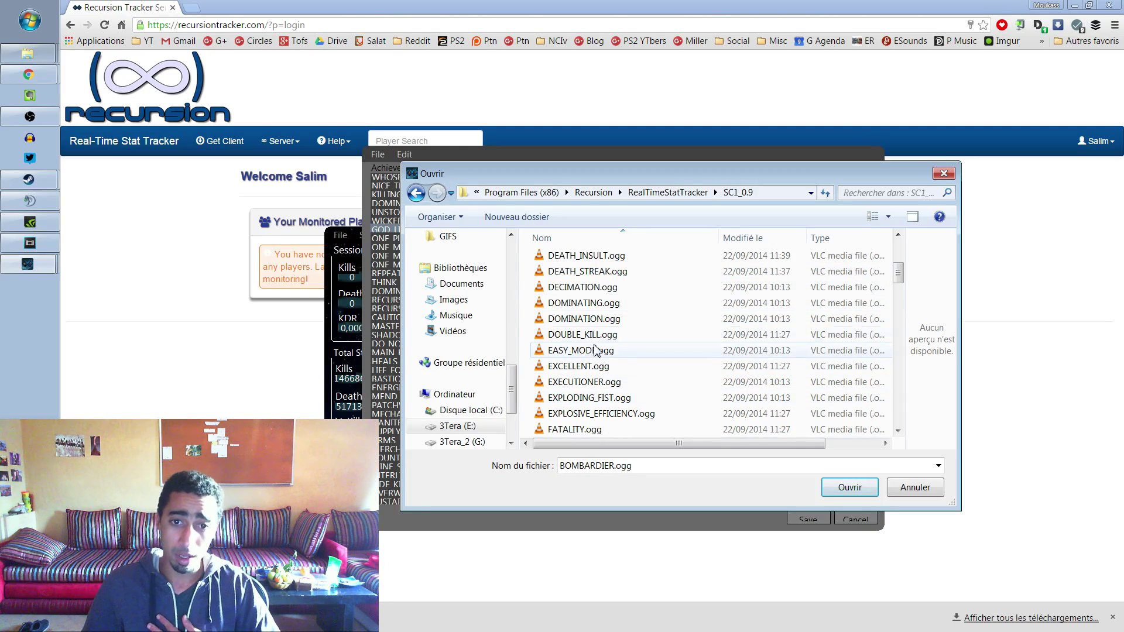
left_click(30, 137)
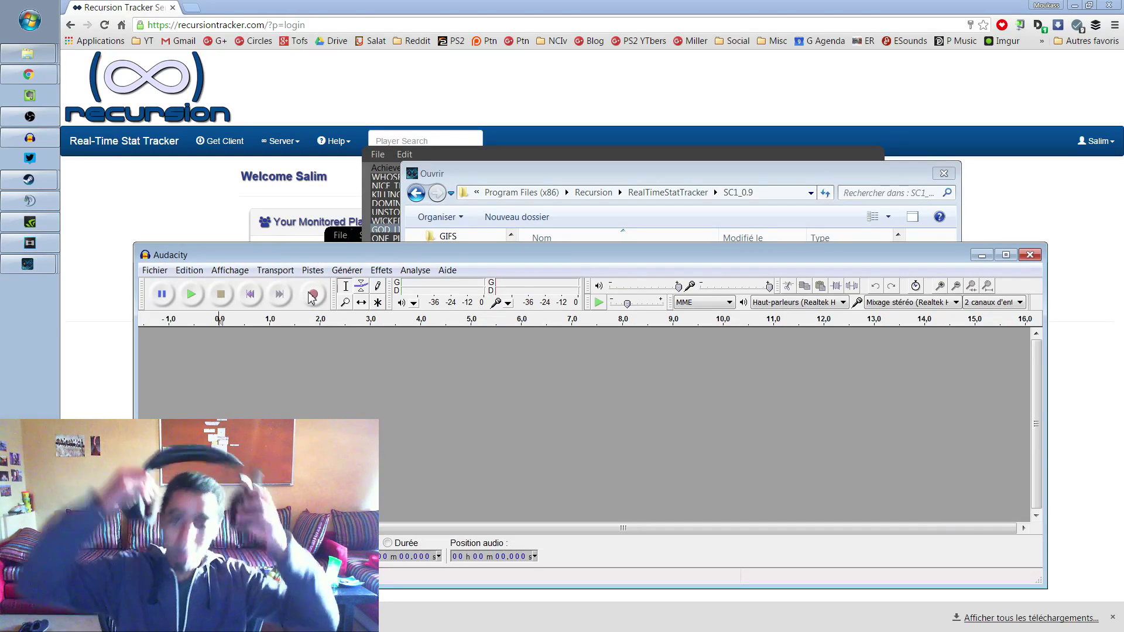
Record a voice clip from Microphone (2- Logitech) and select roughly 0.67–2.24 seconds
left_click(906, 302)
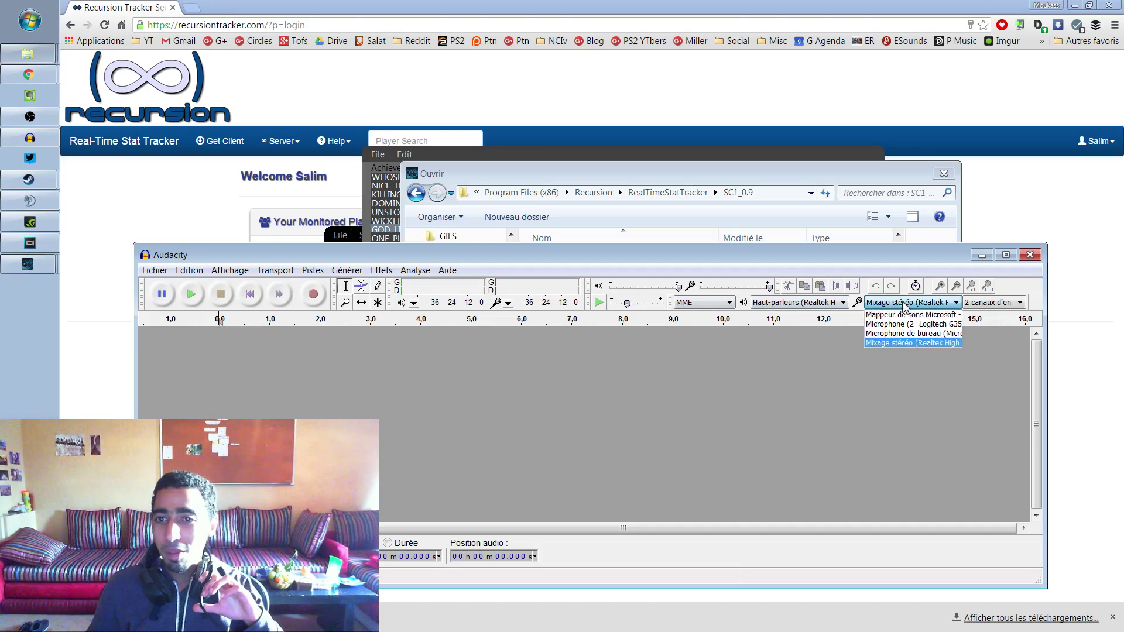
left_click(913, 323)
left_click(313, 299)
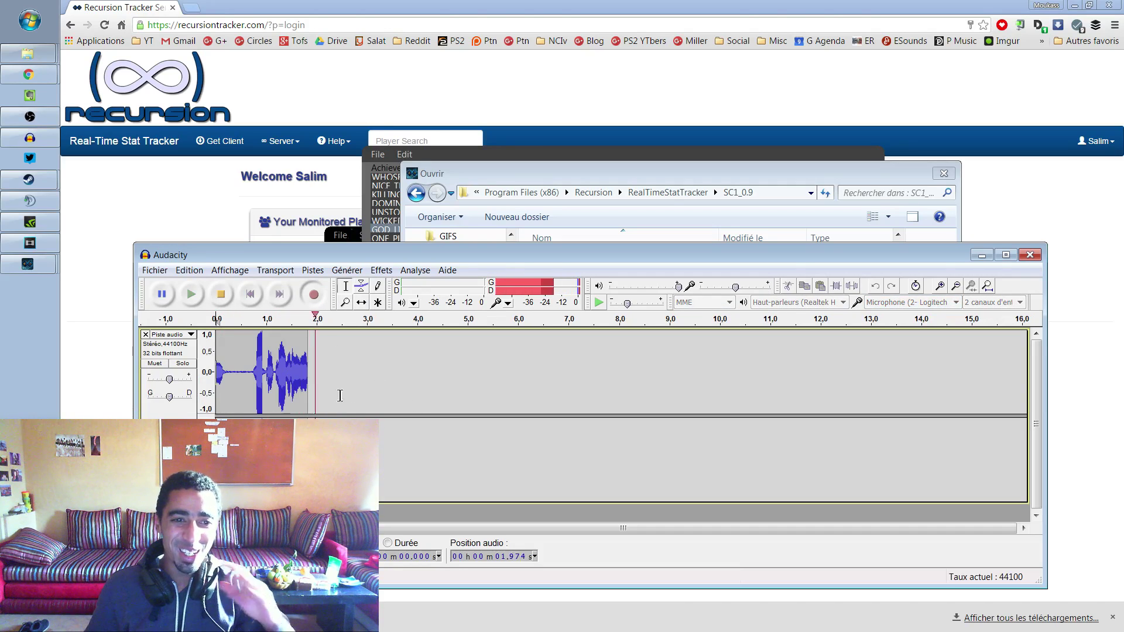
key("space")
key("space")
left_click(242, 379)
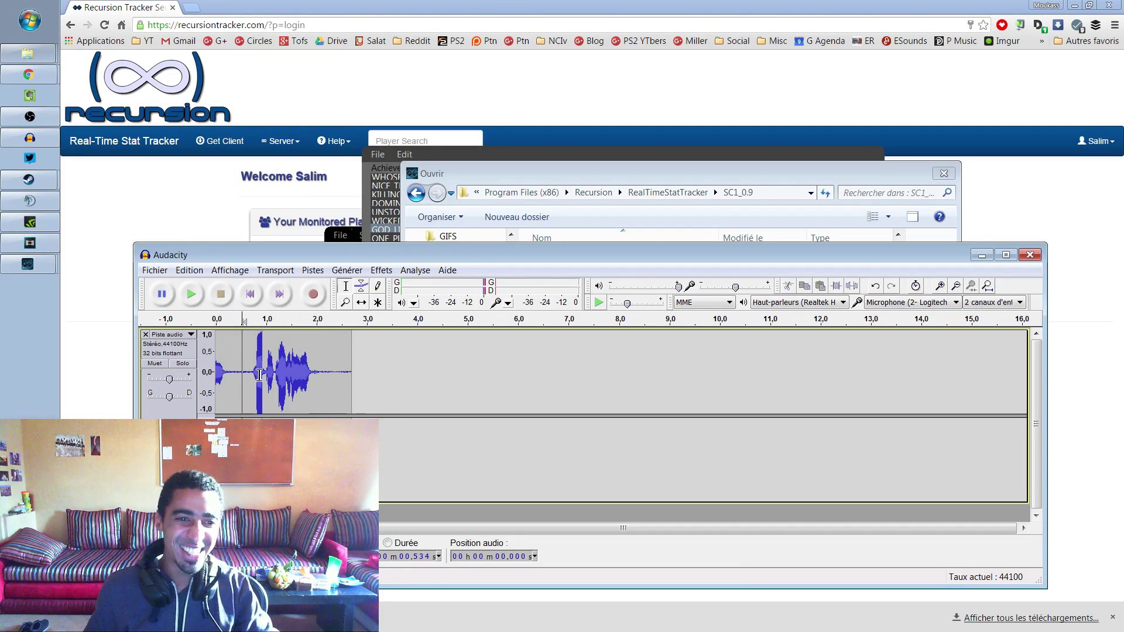
left_click_drag(330, 368, 250, 369)
Export the recording as Ogg Vorbis to the Audio Moukass folder, accepting the metadata
left_click(163, 280)
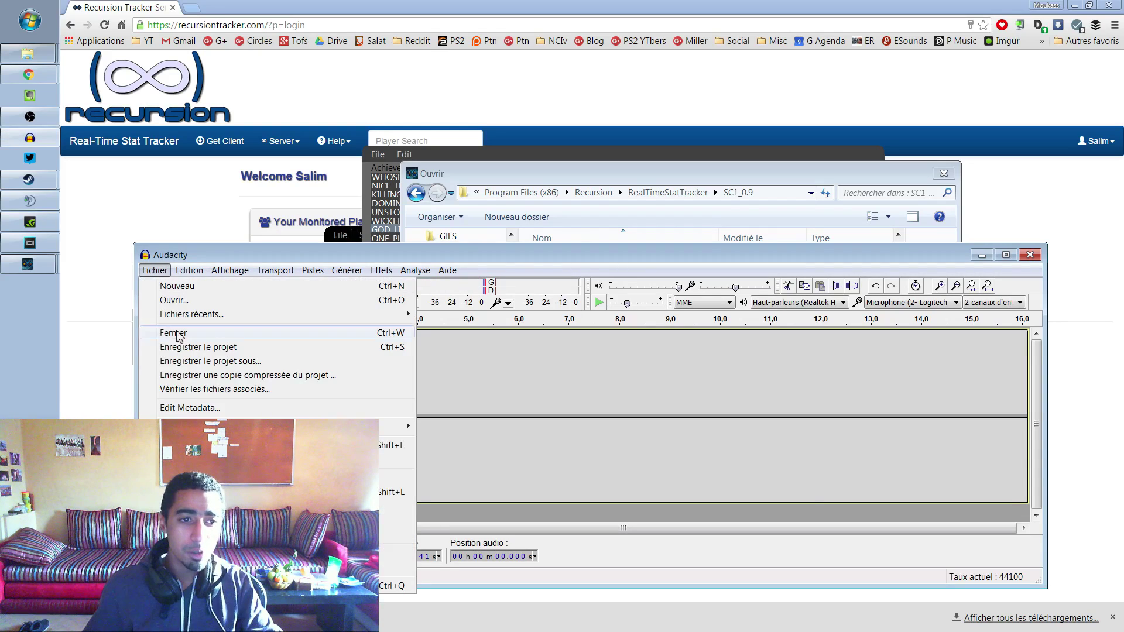
left_click(389, 498)
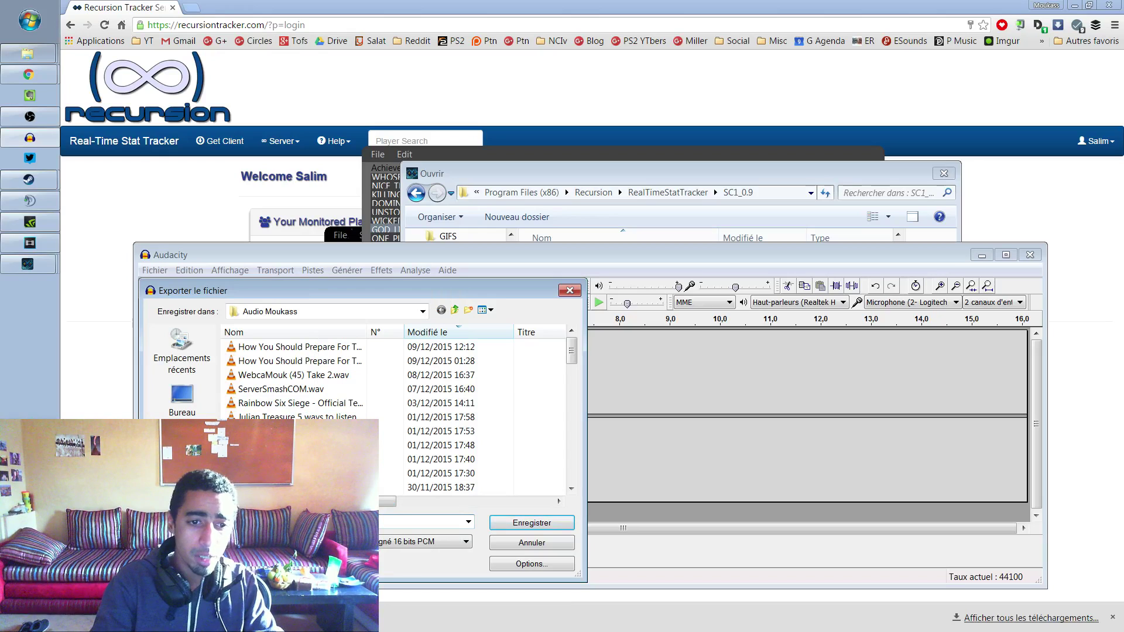
left_click(445, 541)
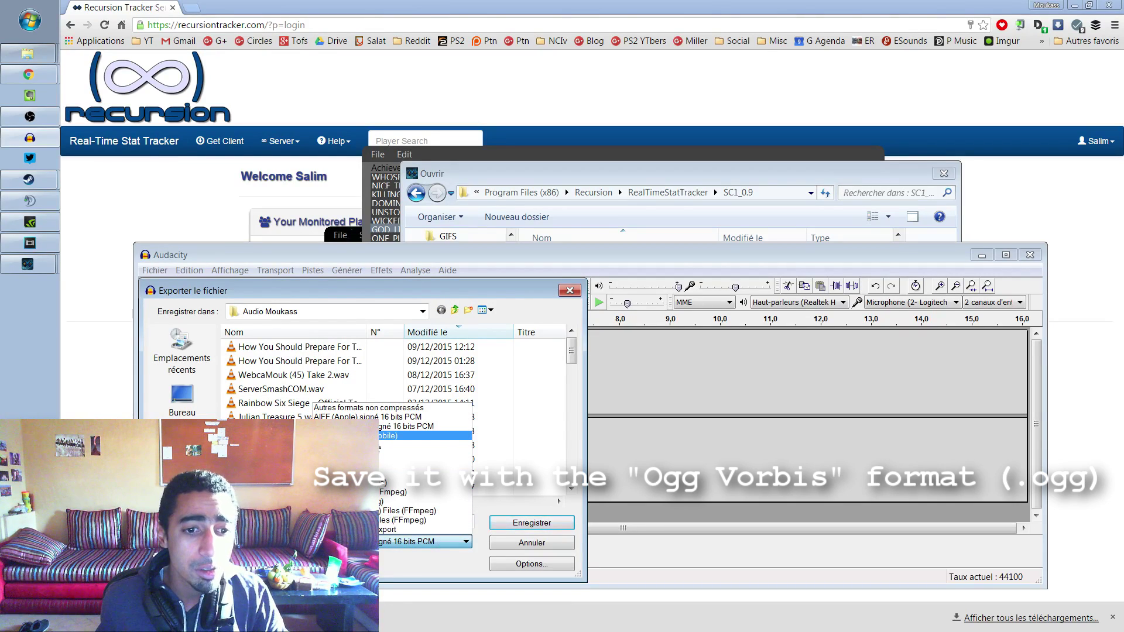
left_click(351, 464)
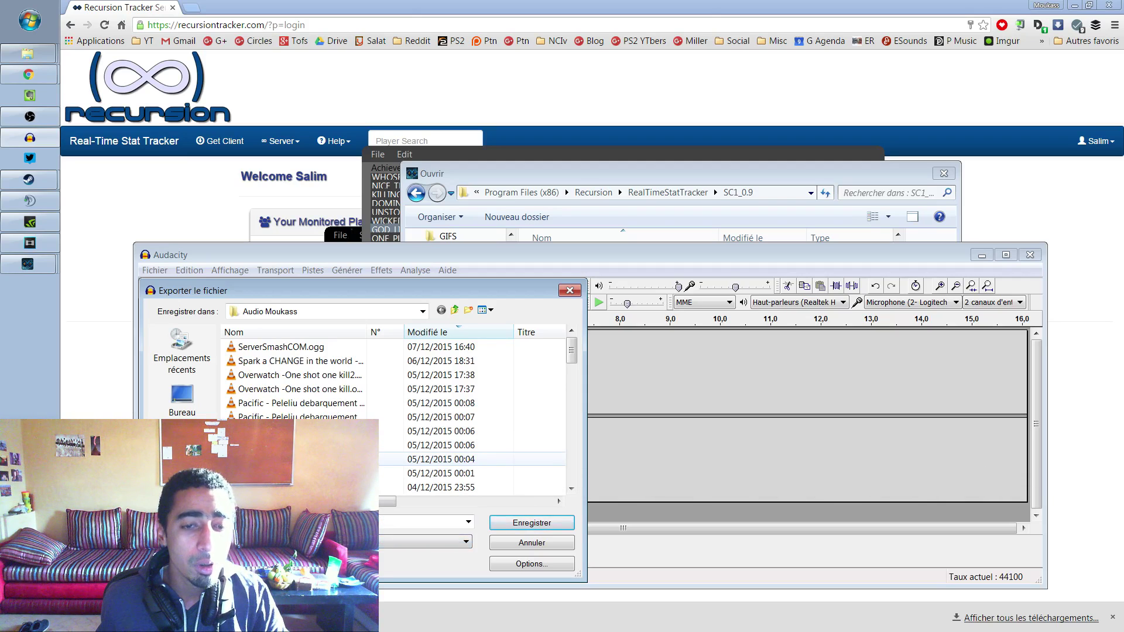
left_click(515, 523)
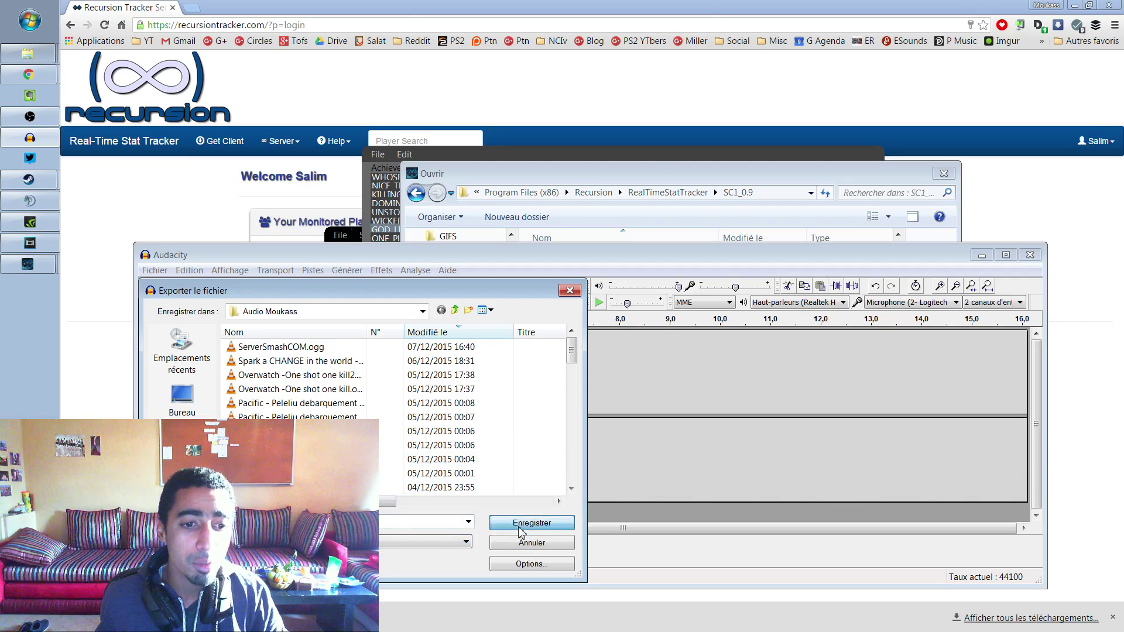
left_click(563, 353)
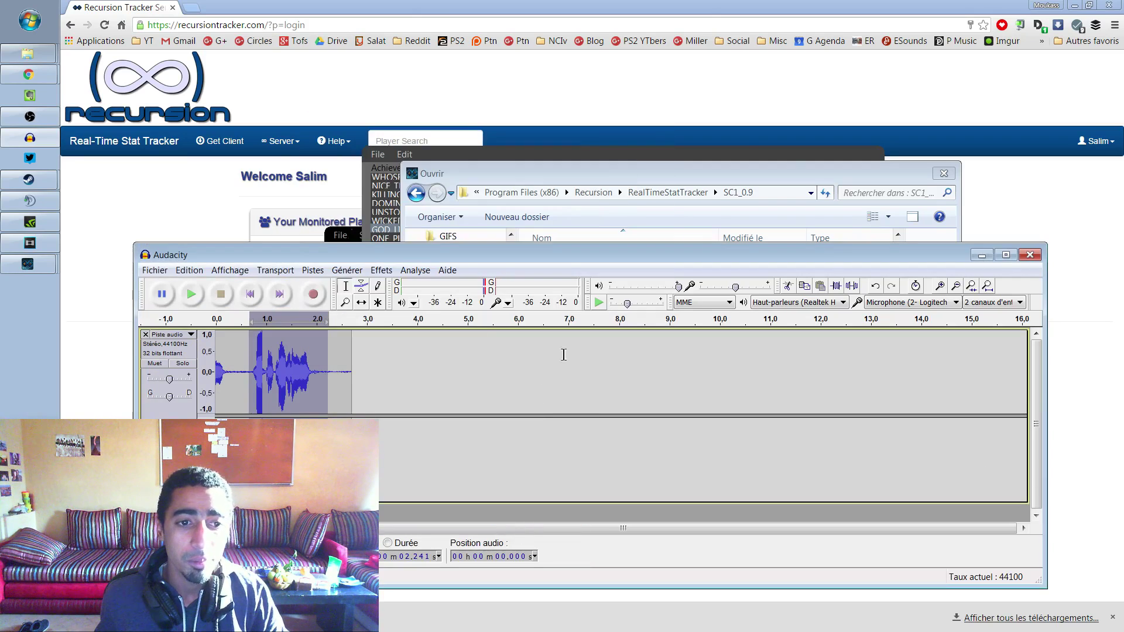
Try Max TErminated.ogg on GOD LIKE, preview it, then reset GOD LIKE to Default
left_click(518, 186)
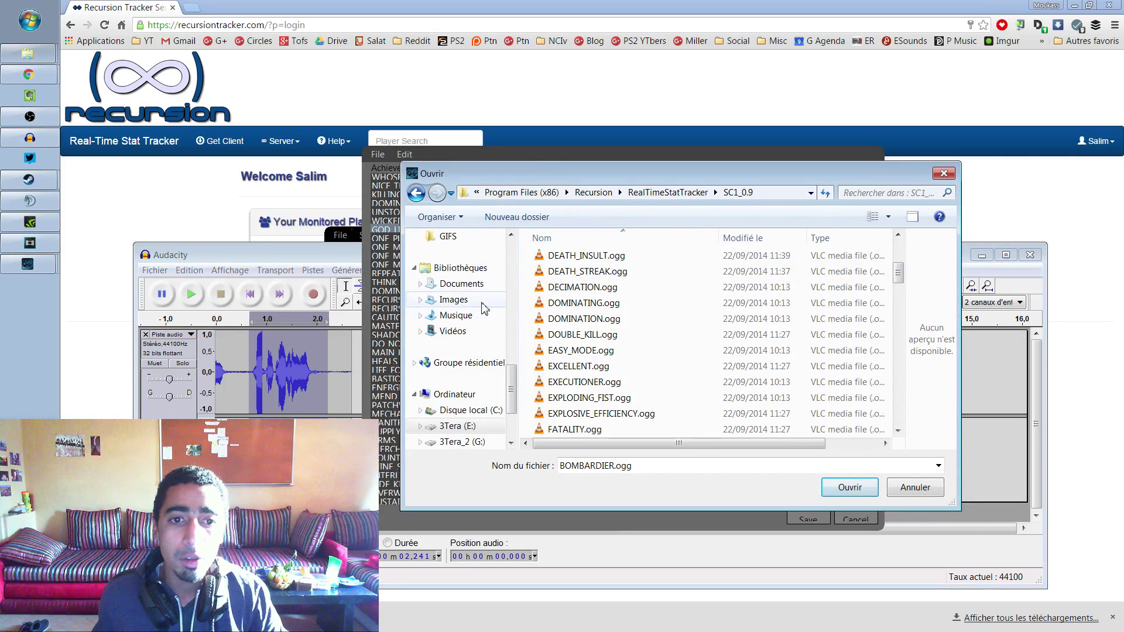
scroll(462, 351, "up", 5)
left_click(489, 396)
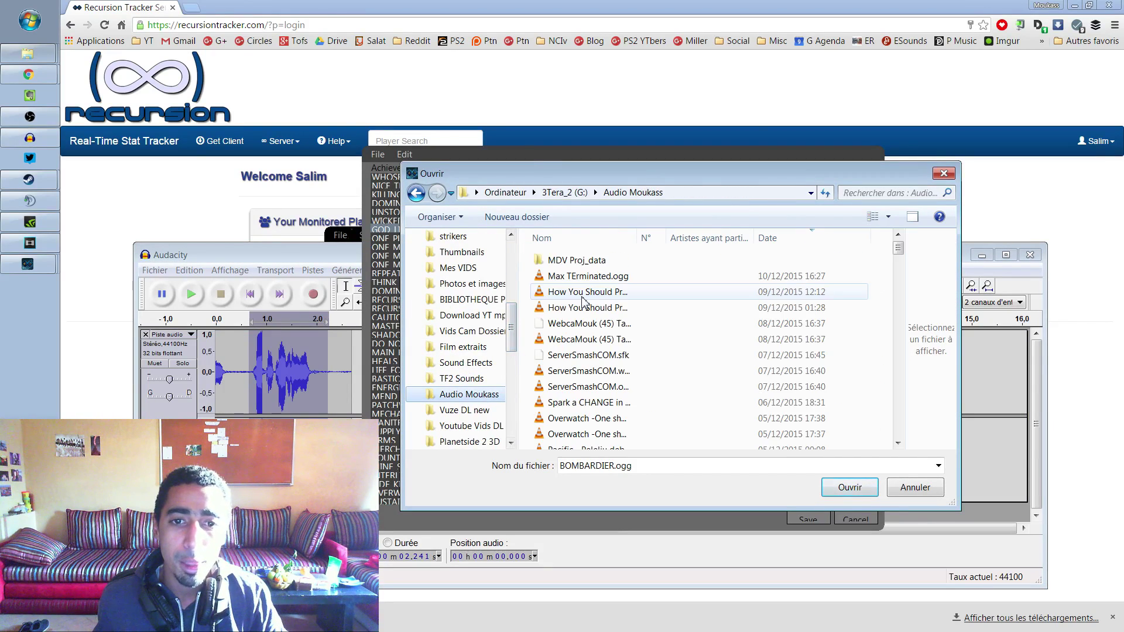
left_click(586, 276)
left_click(848, 489)
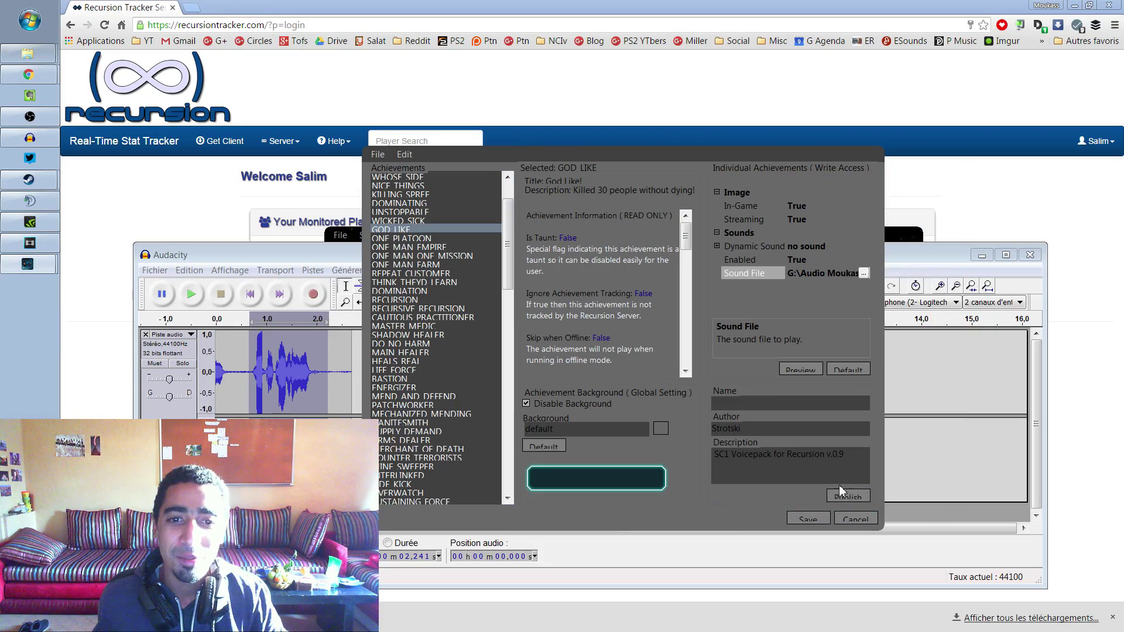
left_click(805, 365)
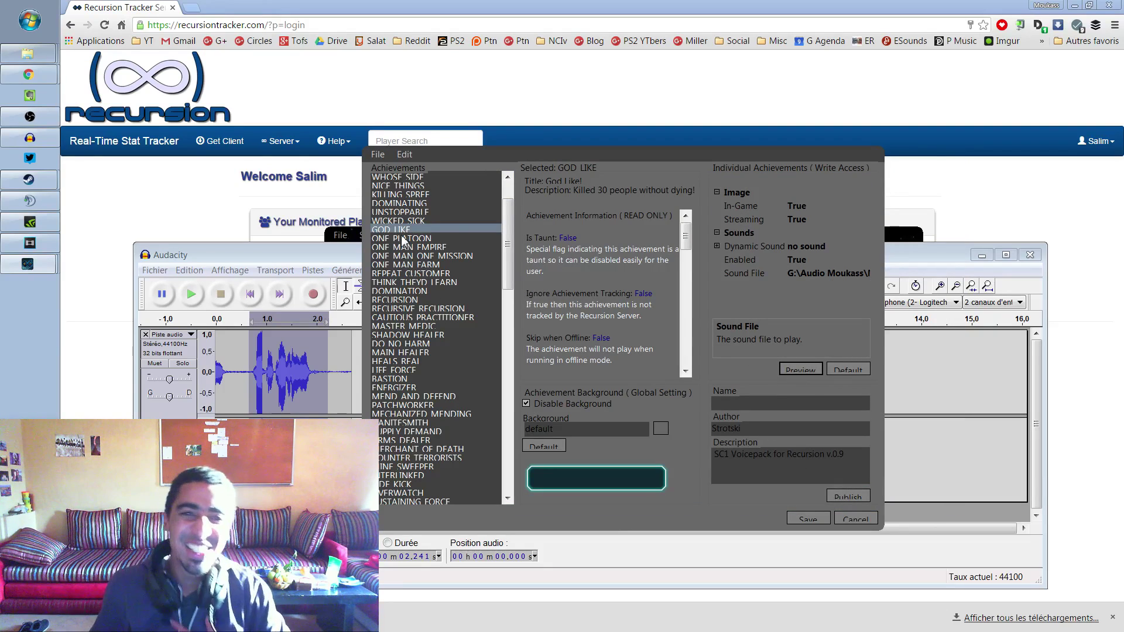
left_click(847, 370)
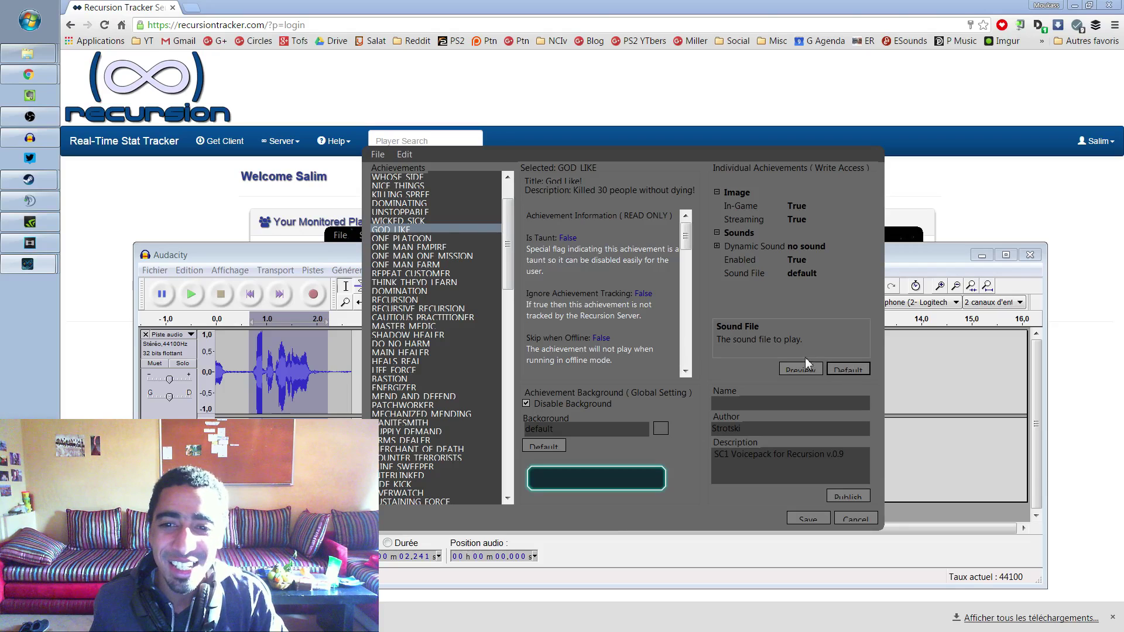
Assign the recorded Audio Moukass .ogg to MAX DOWN and preview it
scroll(500, 231, "up", 2)
left_click(396, 194)
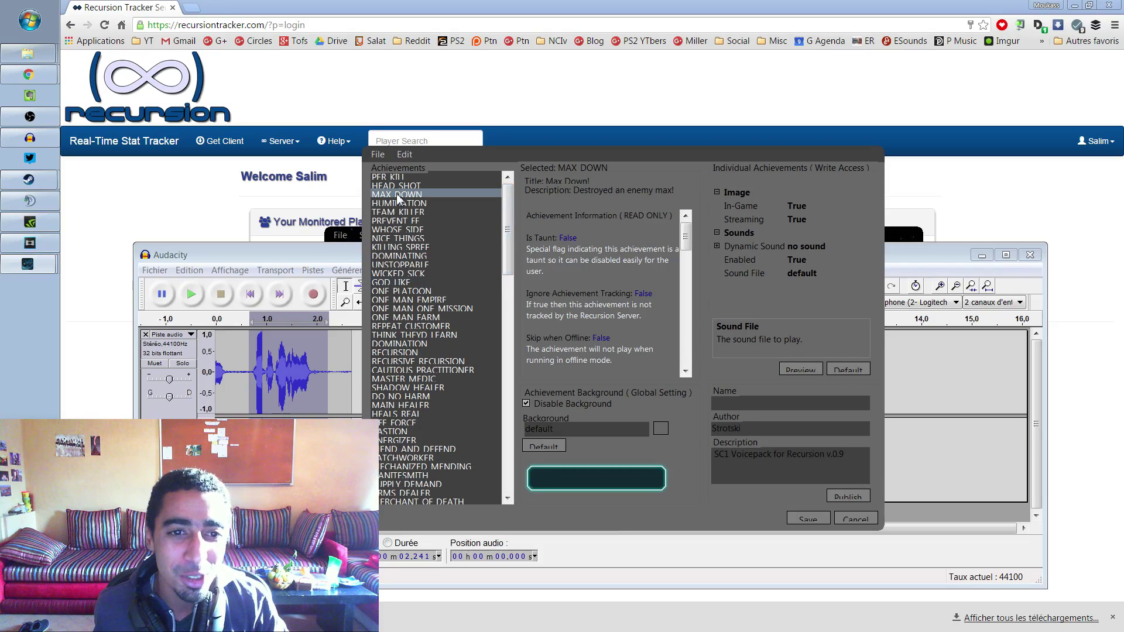
left_click(843, 276)
left_click(864, 274)
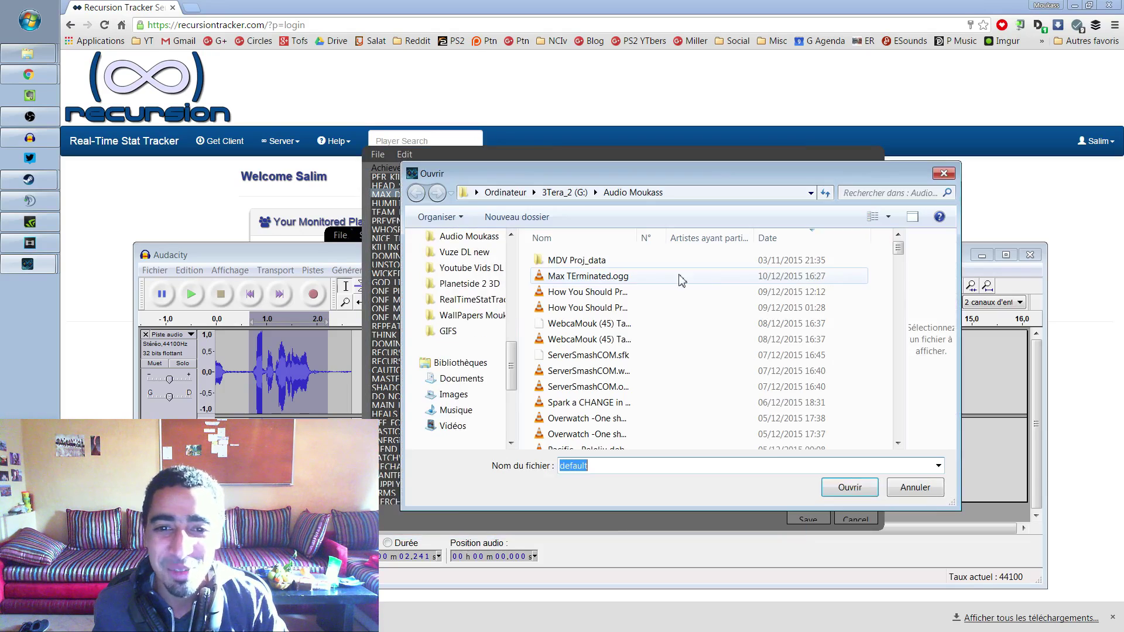
left_click(678, 277)
left_click(843, 486)
left_click(810, 369)
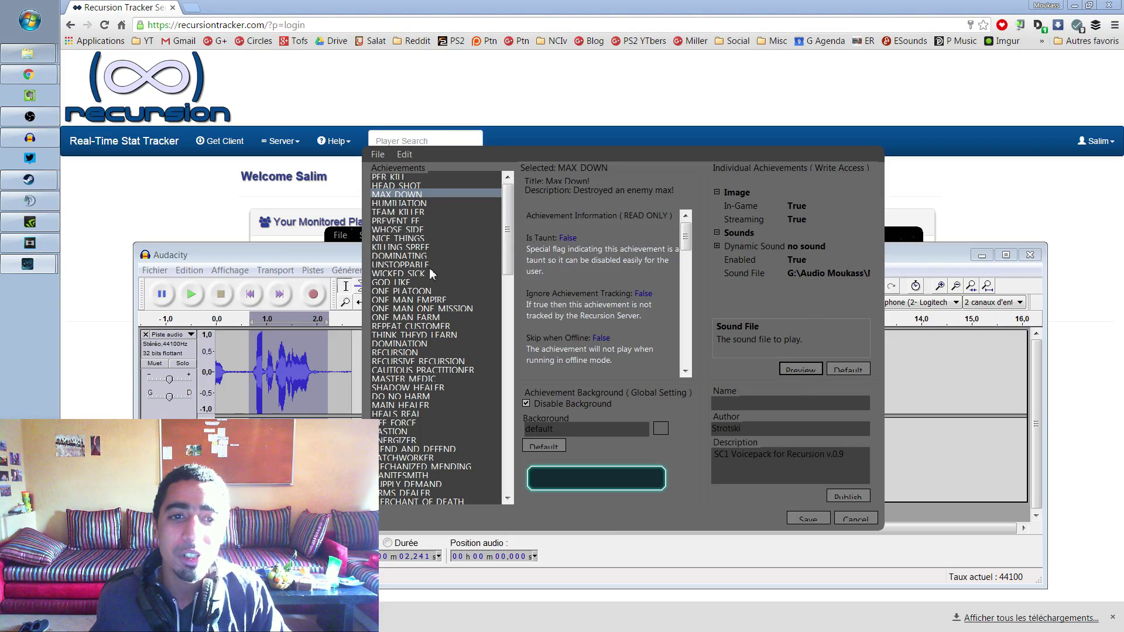
Publish the voice pack as 'My Voice Pack' with the *.rtst_vpk file type
left_click(409, 221)
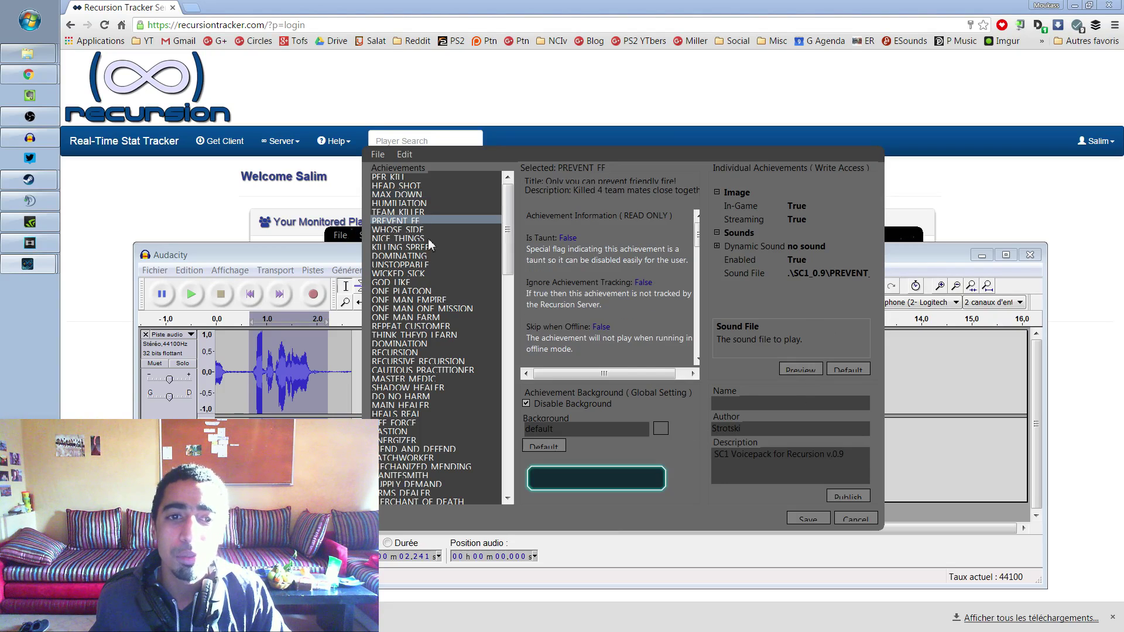
left_click(842, 496)
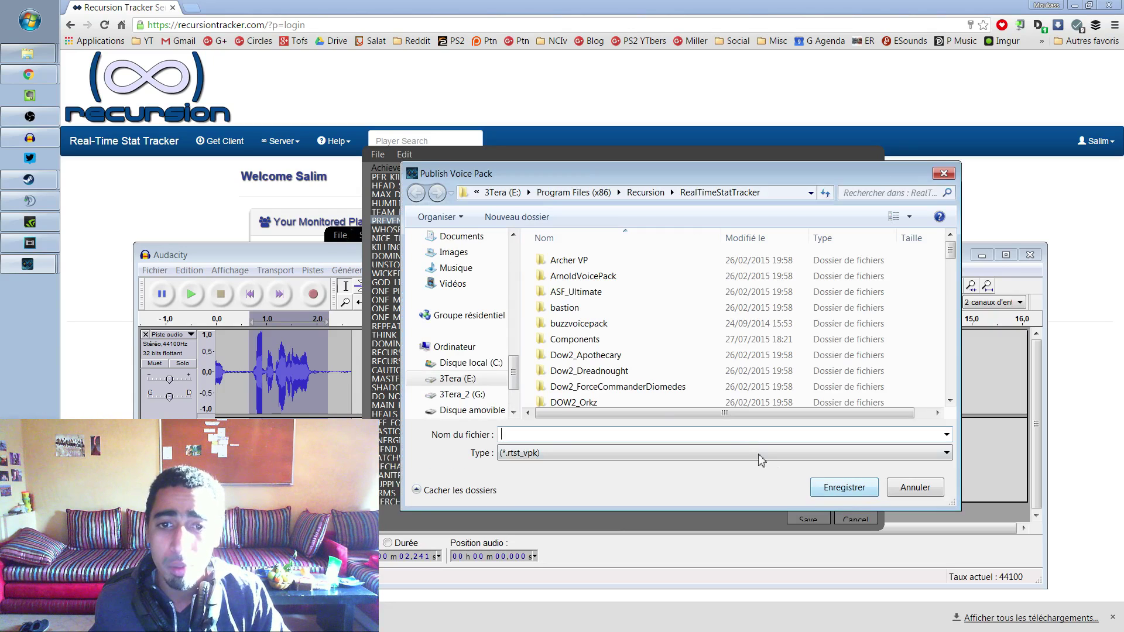
left_click(553, 452)
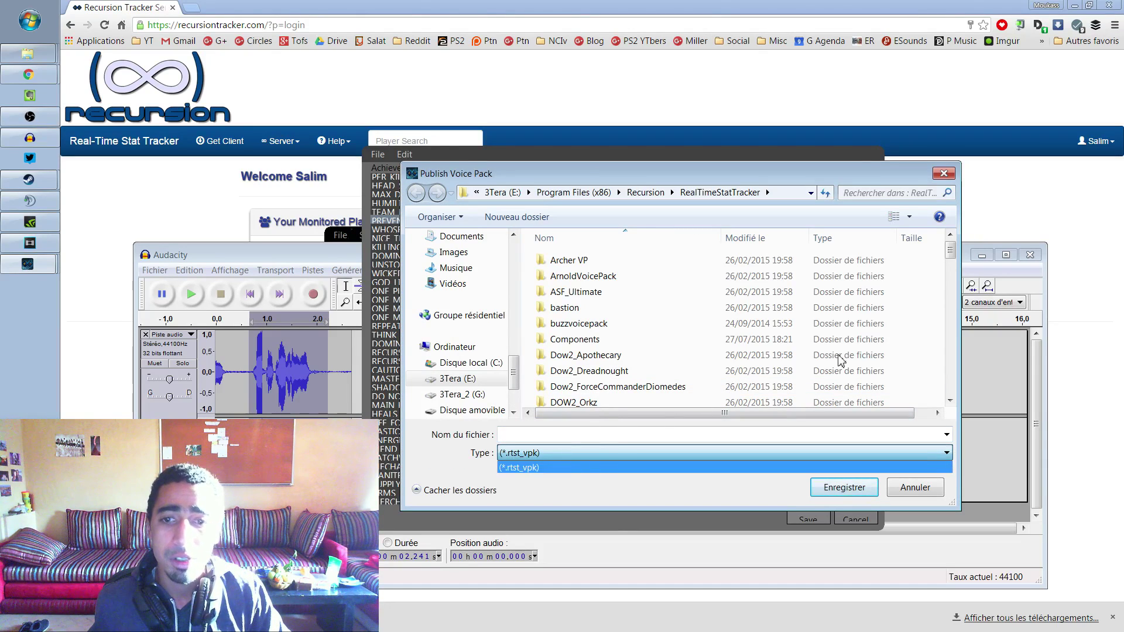
left_click(950, 265)
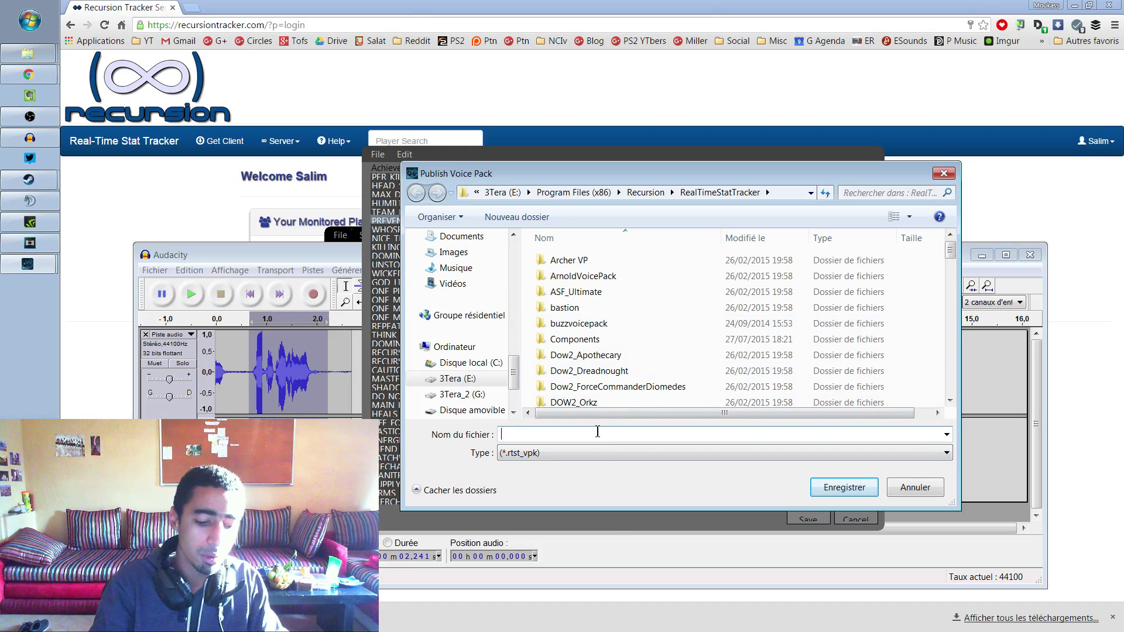
type("My Voice Pack")
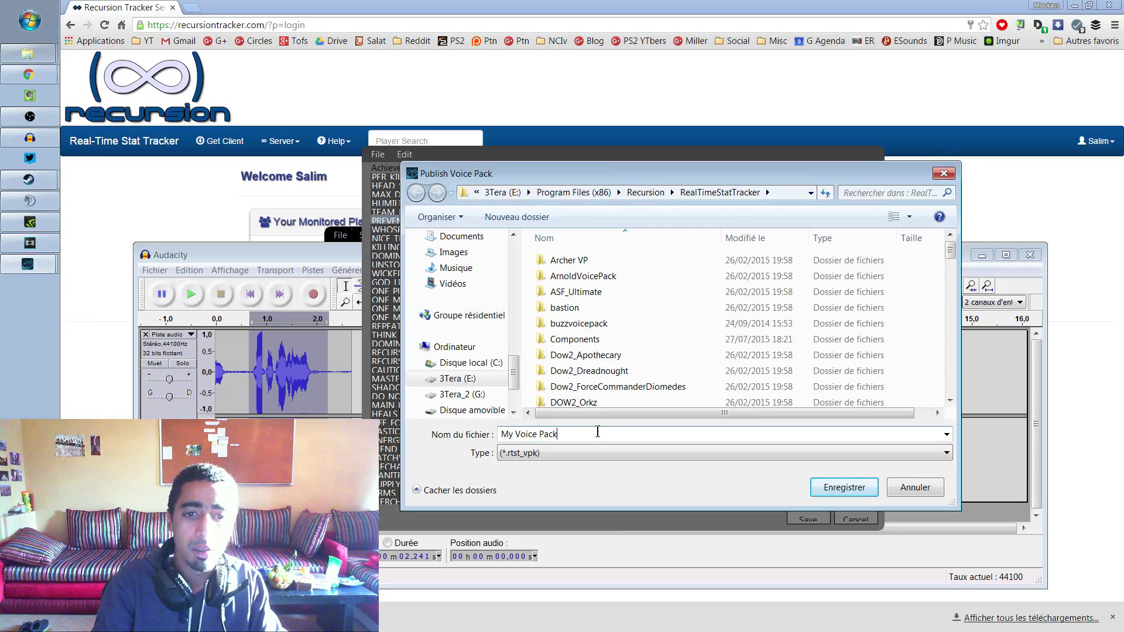
left_click(820, 482)
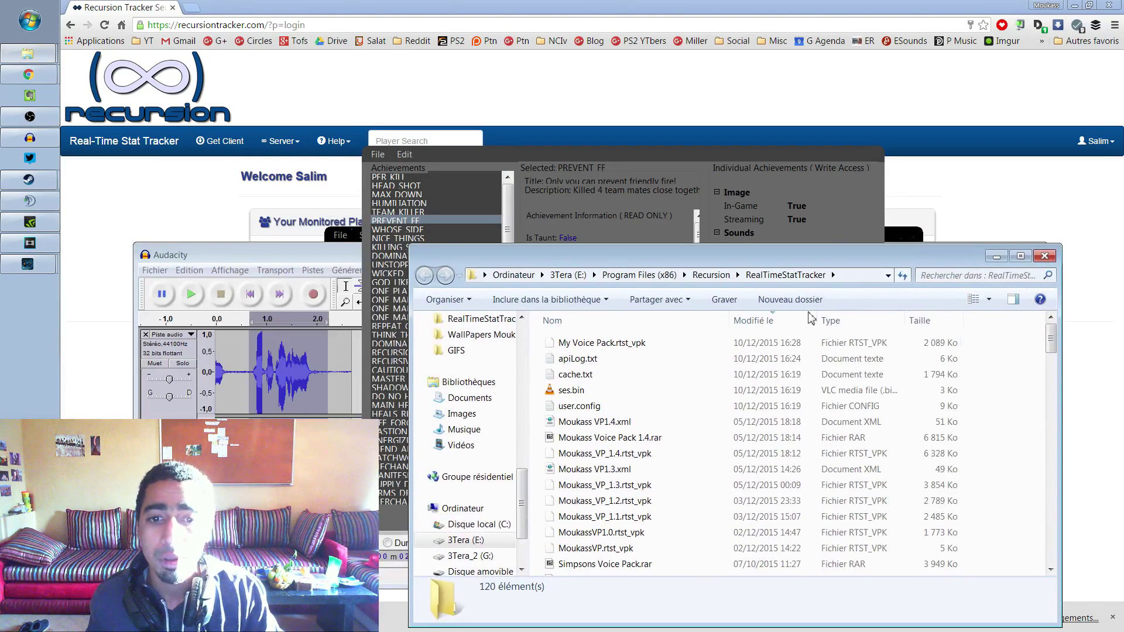
Find the Moukass VOICE PACK folder in the RealTimeStatTracker directory and open it
left_click(766, 405)
scroll(732, 395, "down", 15)
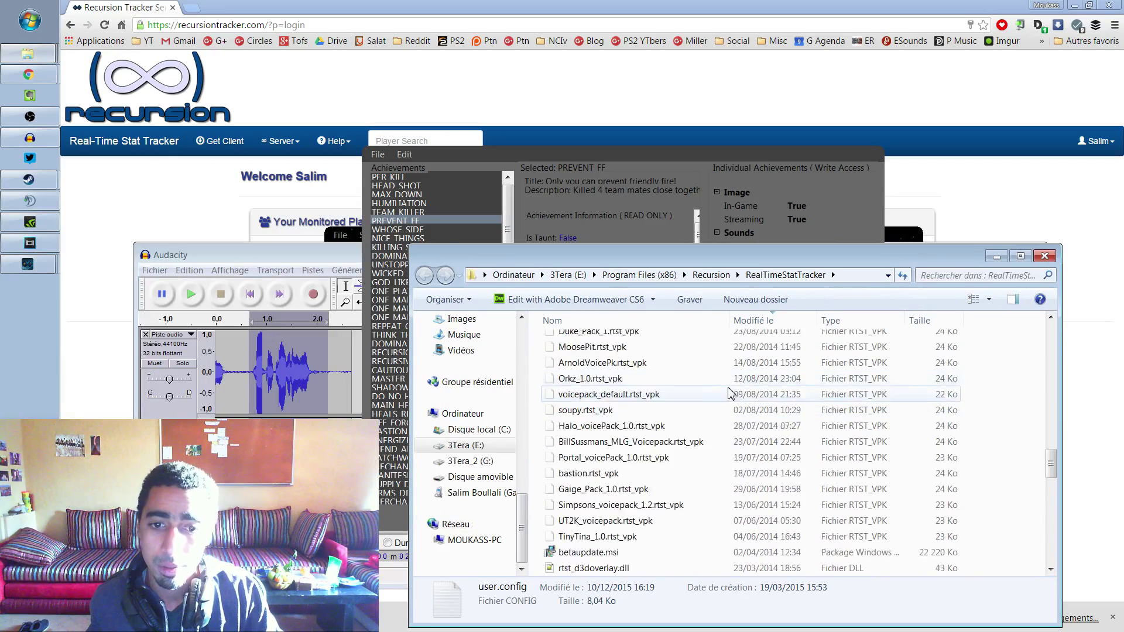
scroll(729, 393, "down", 10)
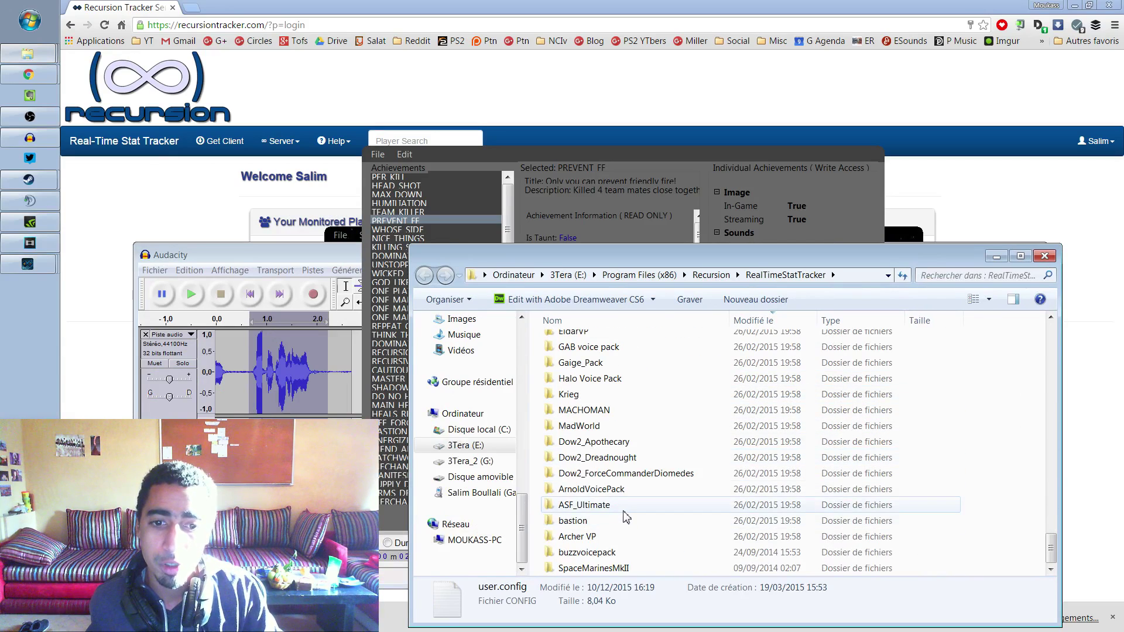
scroll(591, 509, "up", 8)
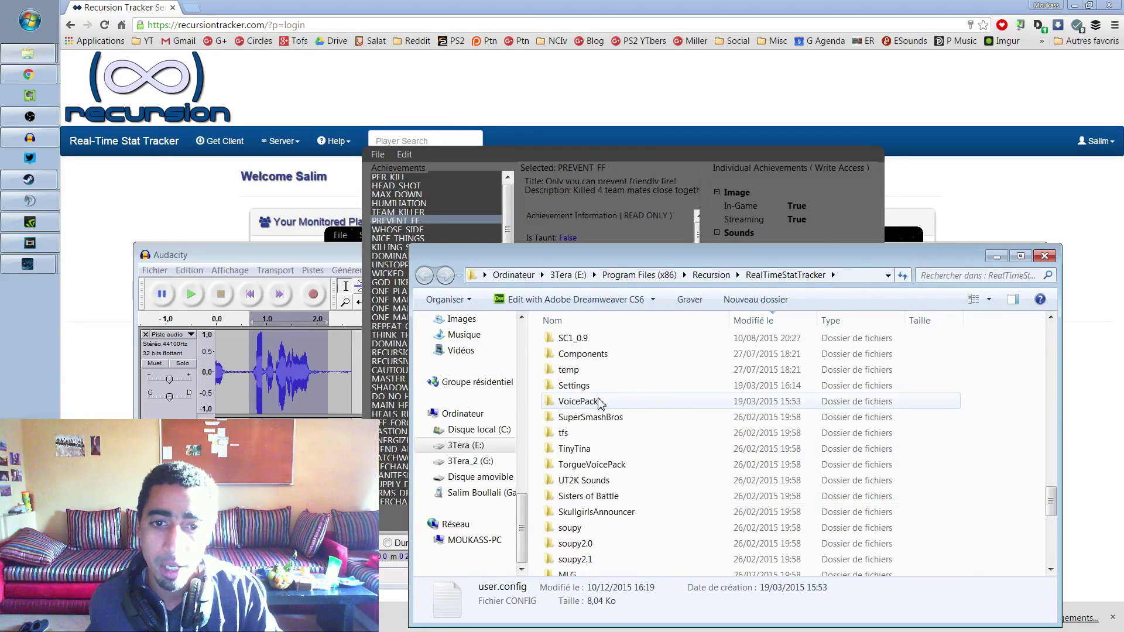
scroll(600, 403, "up", 2)
double_click(603, 353)
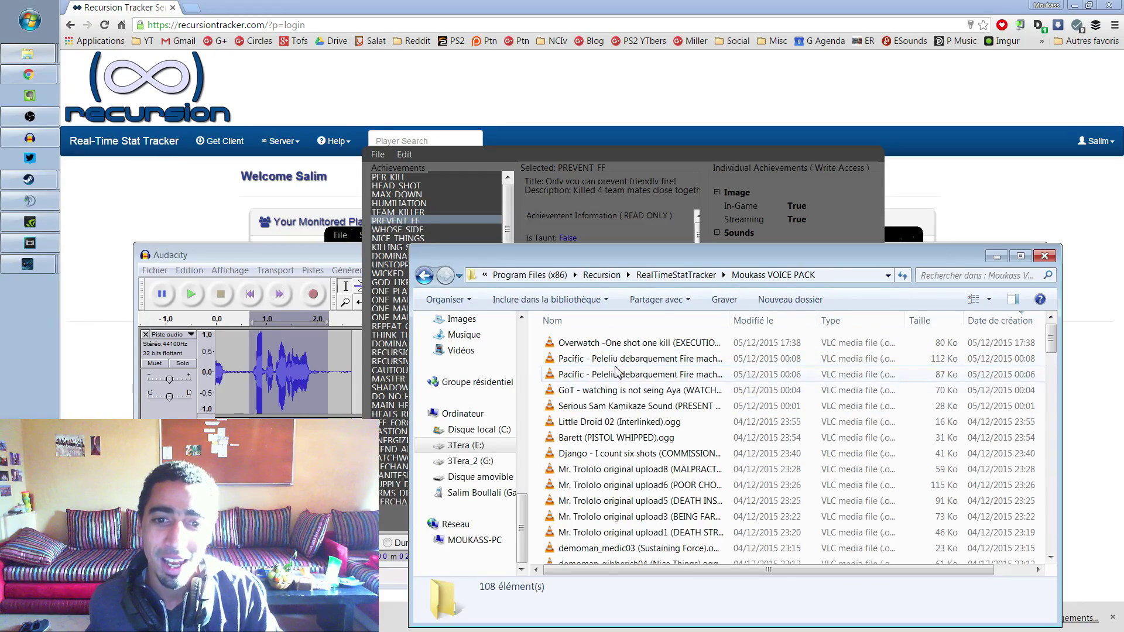
Browse the Peleliu .ogg sound files in the Moukass VOICE PACK folder
left_click(618, 372)
scroll(688, 392, "down", 15)
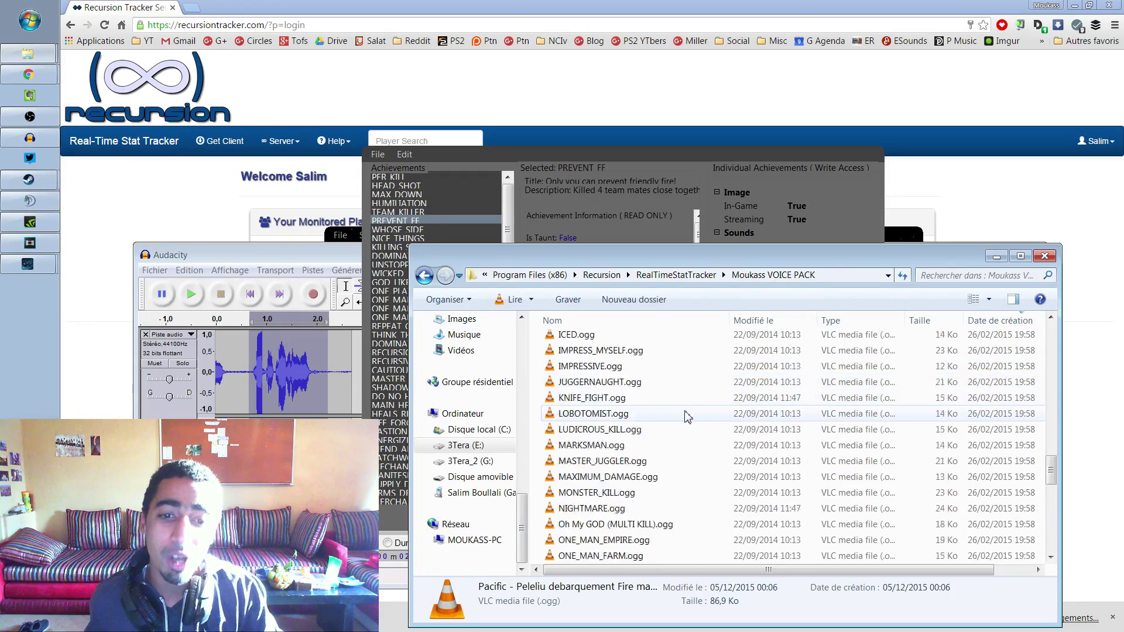
scroll(688, 416, "down", 10)
Select the HUMILIATION achievement in the achievements editor
left_click_drag(724, 261, 549, 244)
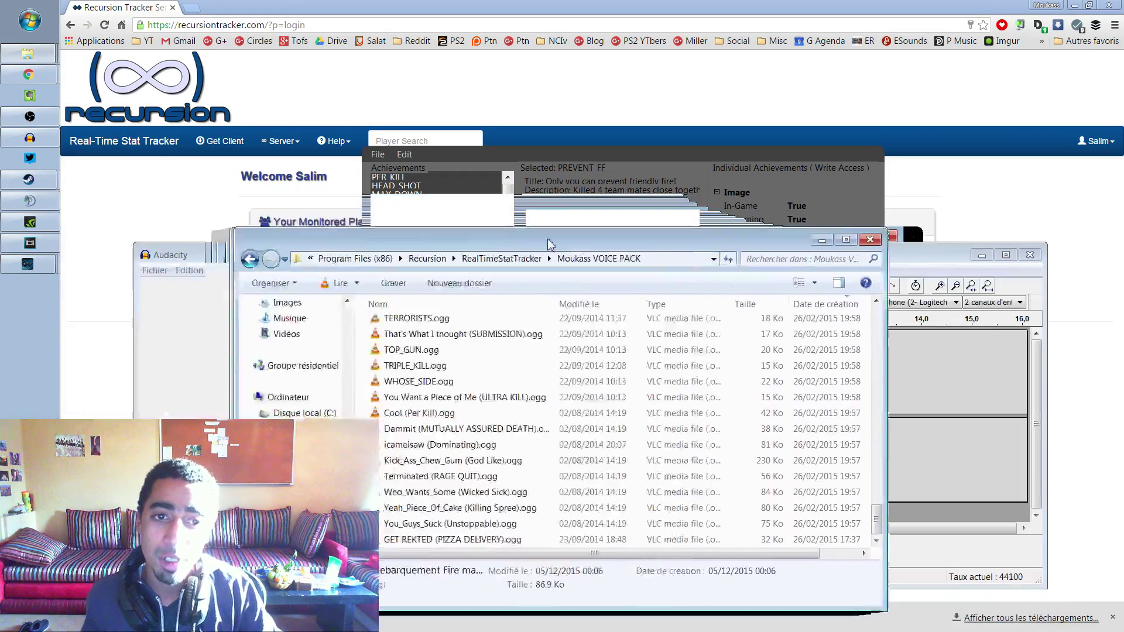
key("Escape")
left_click(550, 153)
left_click(416, 203)
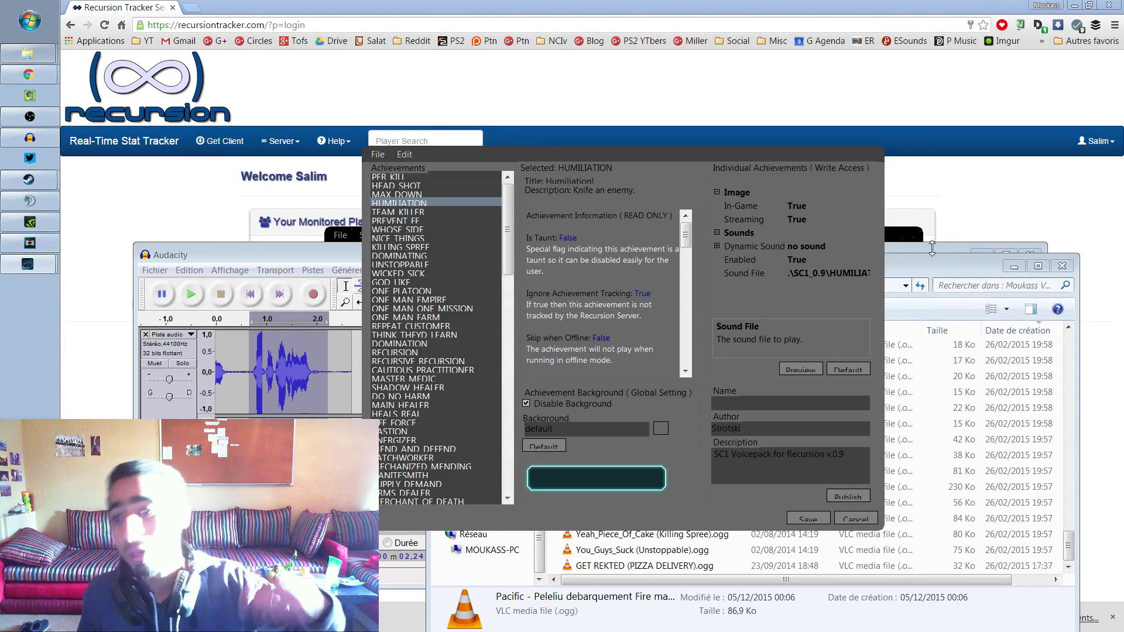
Select WHOSE_SIDE.ogg in the voice pack folder, then return to the achievements editor
left_click(931, 267)
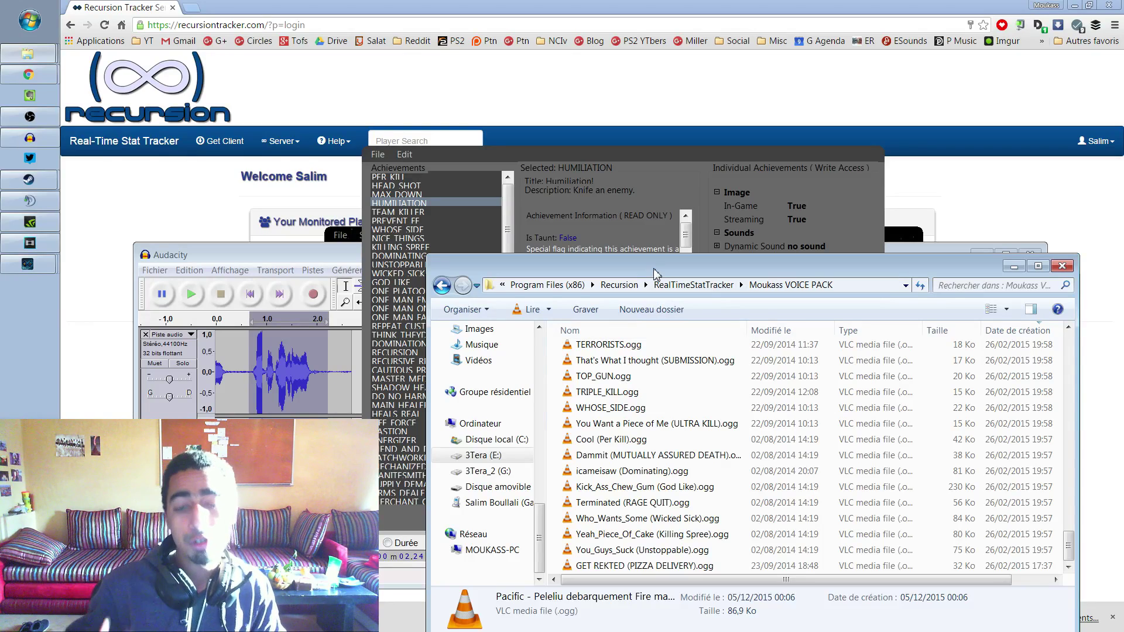
left_click(727, 407)
scroll(729, 398, "up", 10)
scroll(730, 397, "up", 10)
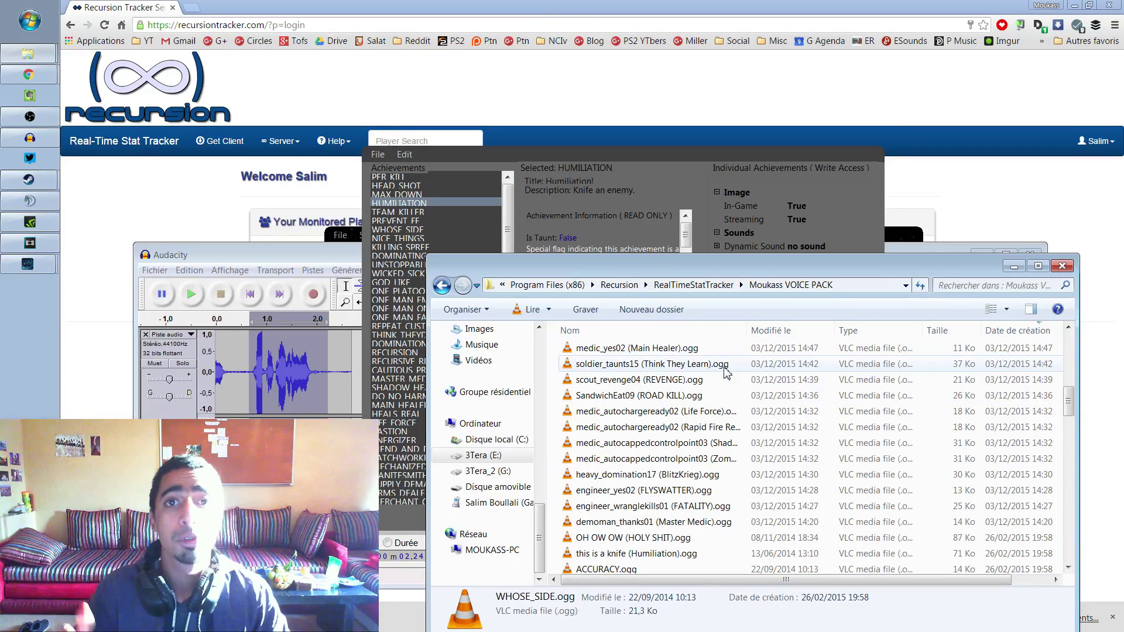
scroll(724, 375, "up", 10)
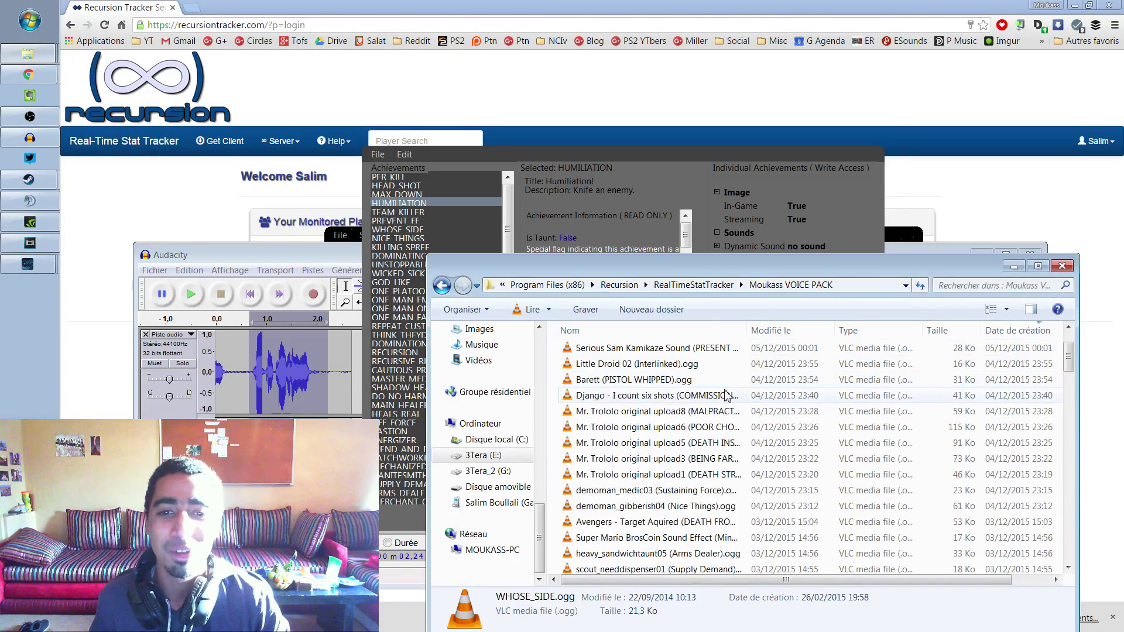
left_click(759, 162)
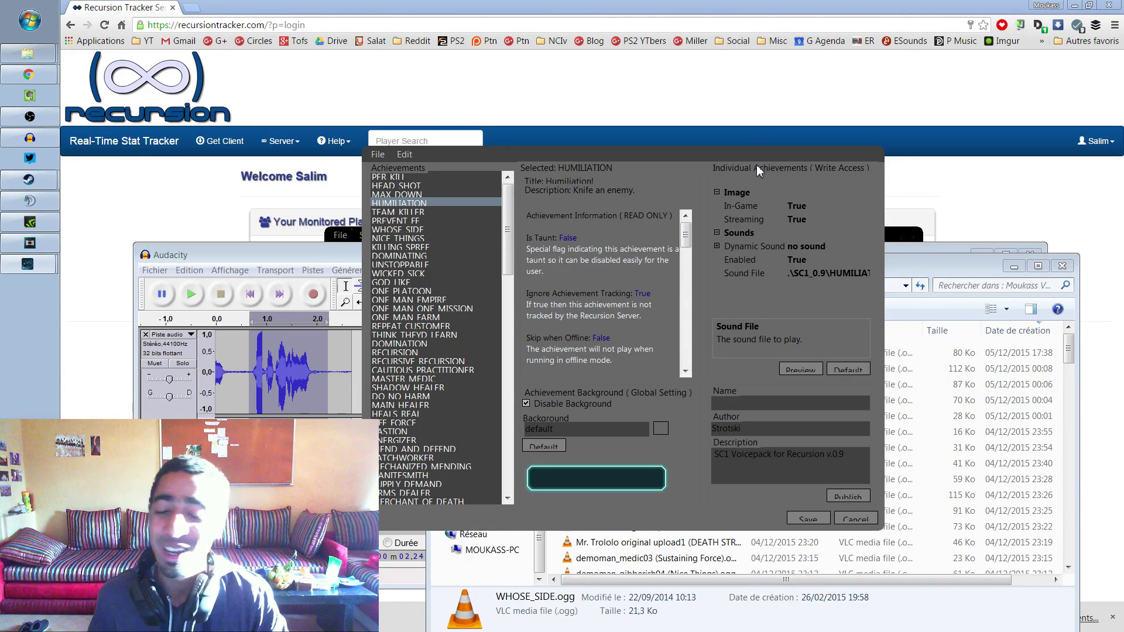